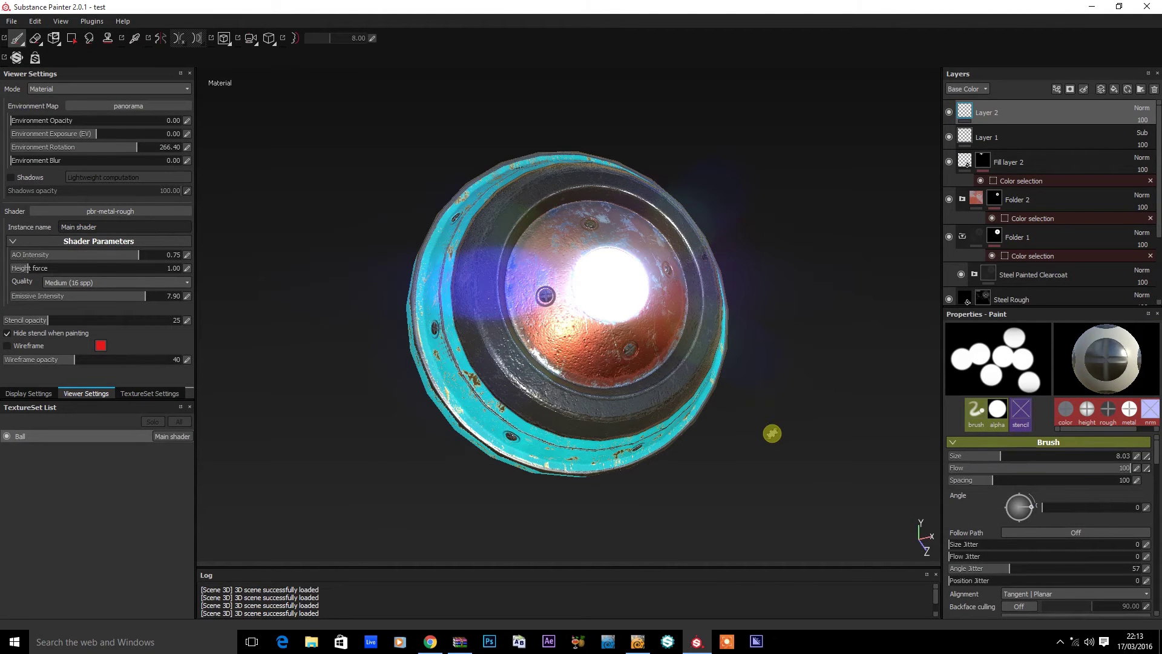
Rotate the environment lighting to 48.60 and orbit the view around the teal ball.
shift+right_drag(820, 412, 791, 397)
mouse_move(791, 397)
alt+mouse_down()
mouse_move(846, 397)
mouse_move(791, 379)
alt+mouse_up()
alt+drag(805, 301, 833, 383)
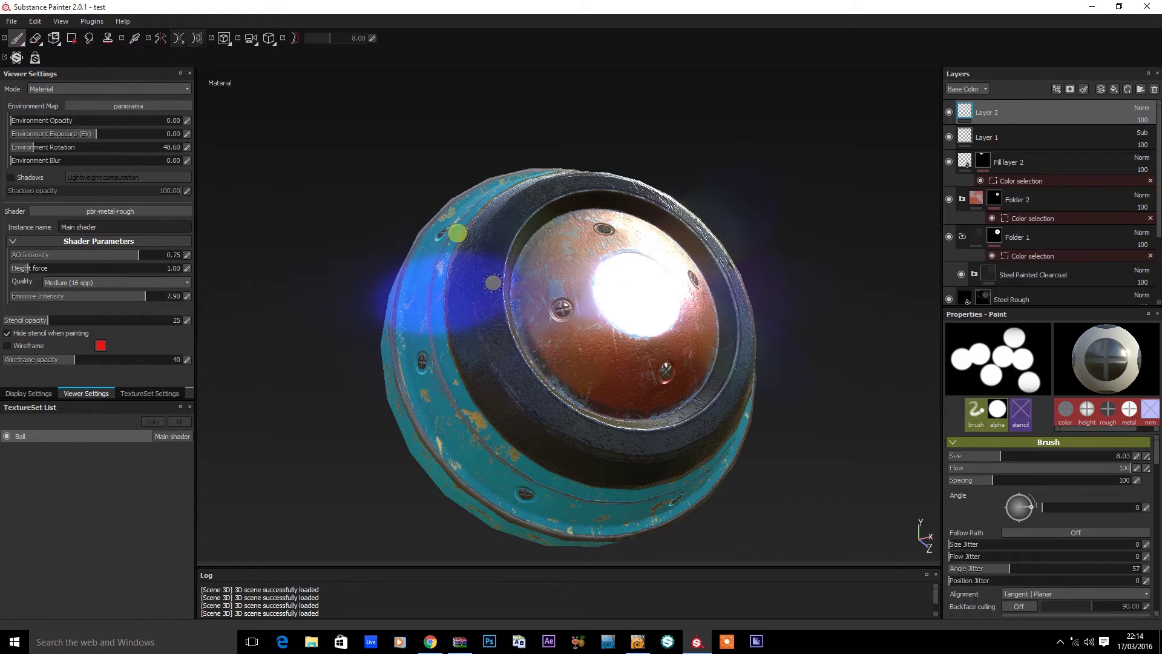
click(11, 21)
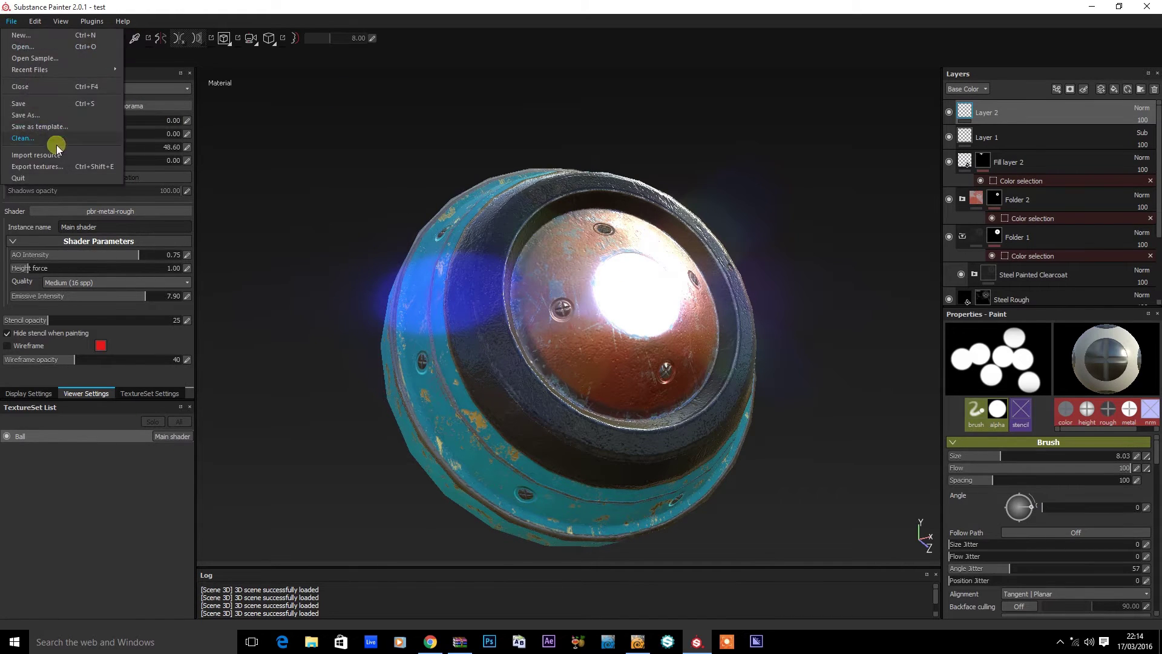
Add a new export preset named Octane_Export in the Export Textures configuration.
click(25, 167)
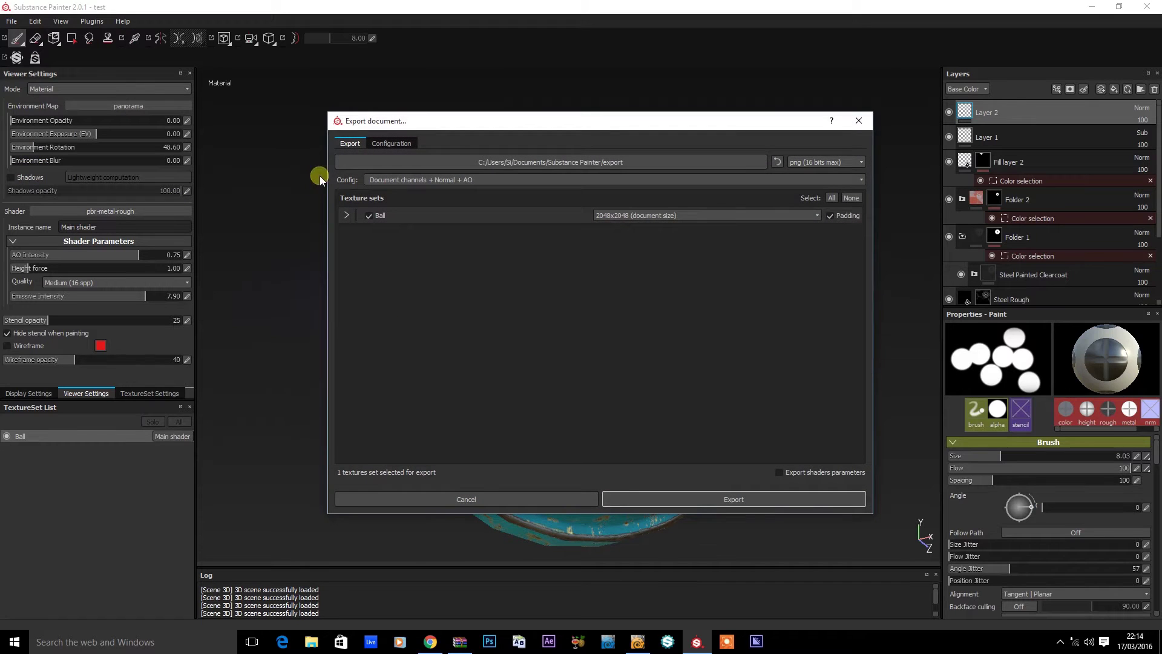
click(394, 146)
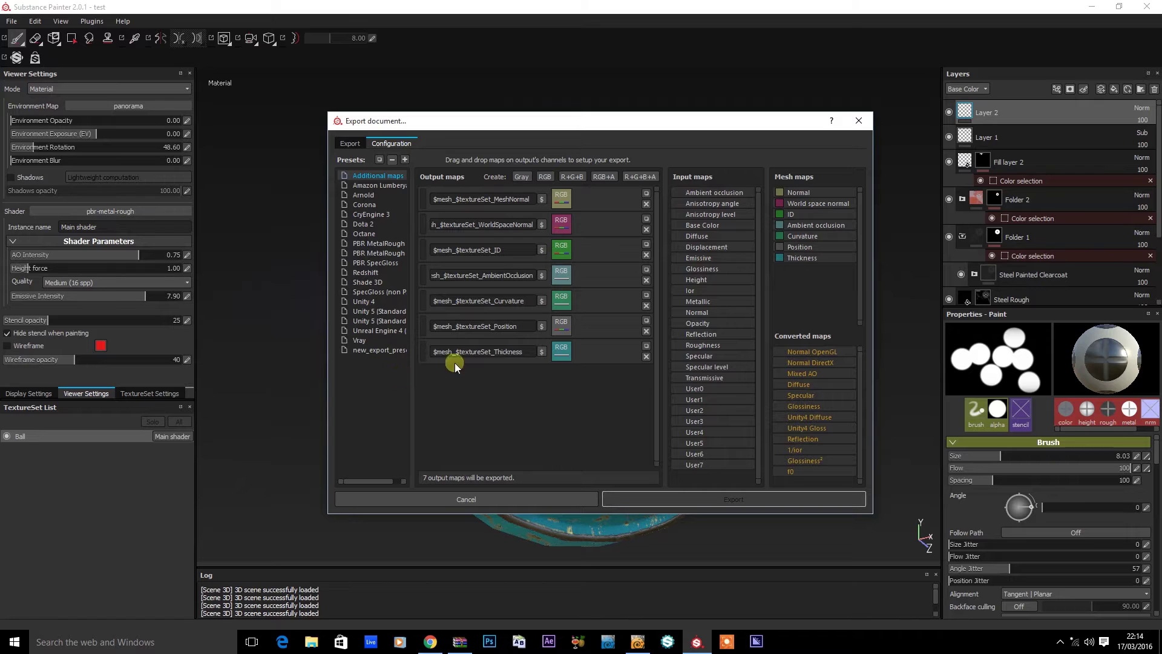
click(405, 159)
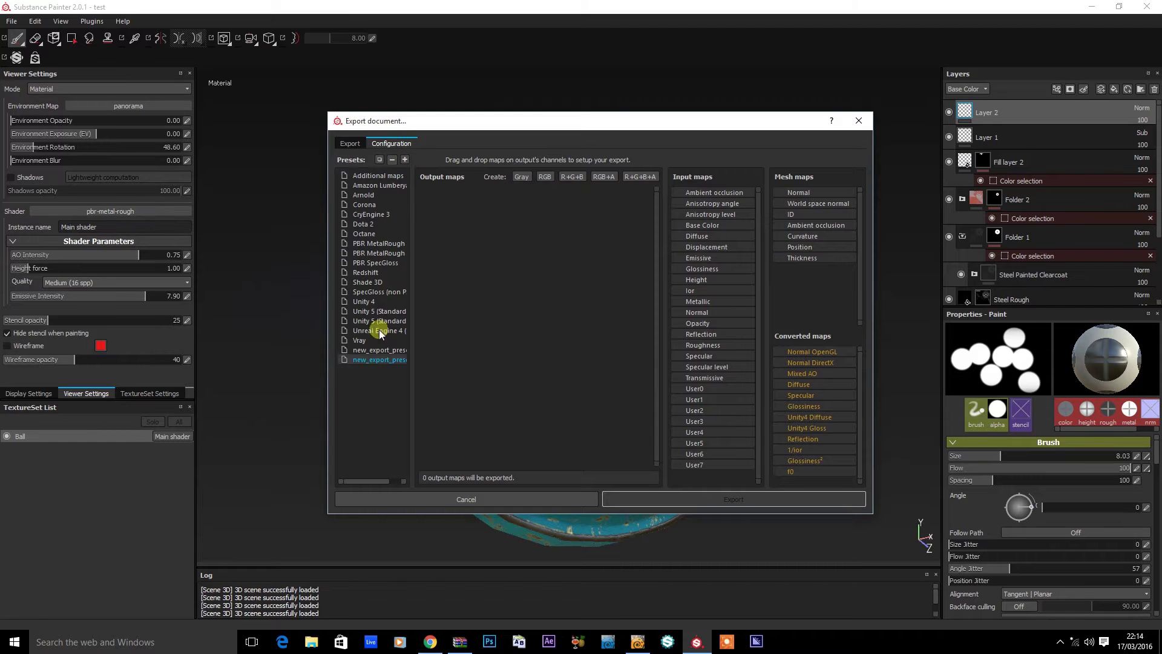
double_click(392, 363)
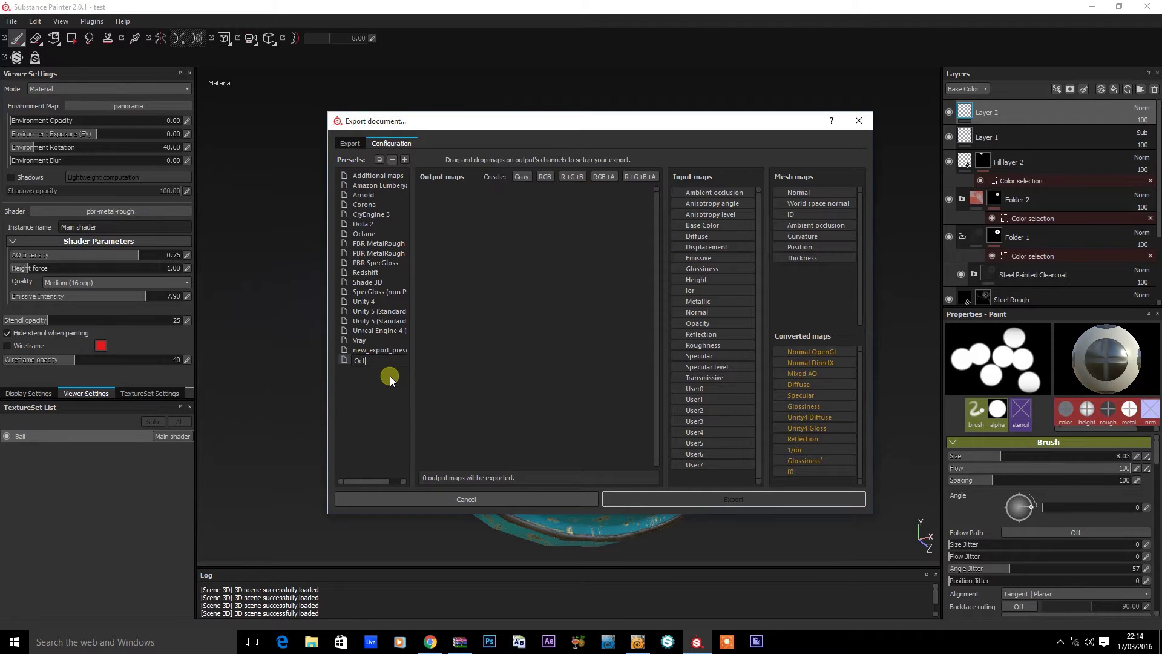
text(Octane_Export)
key(Return)
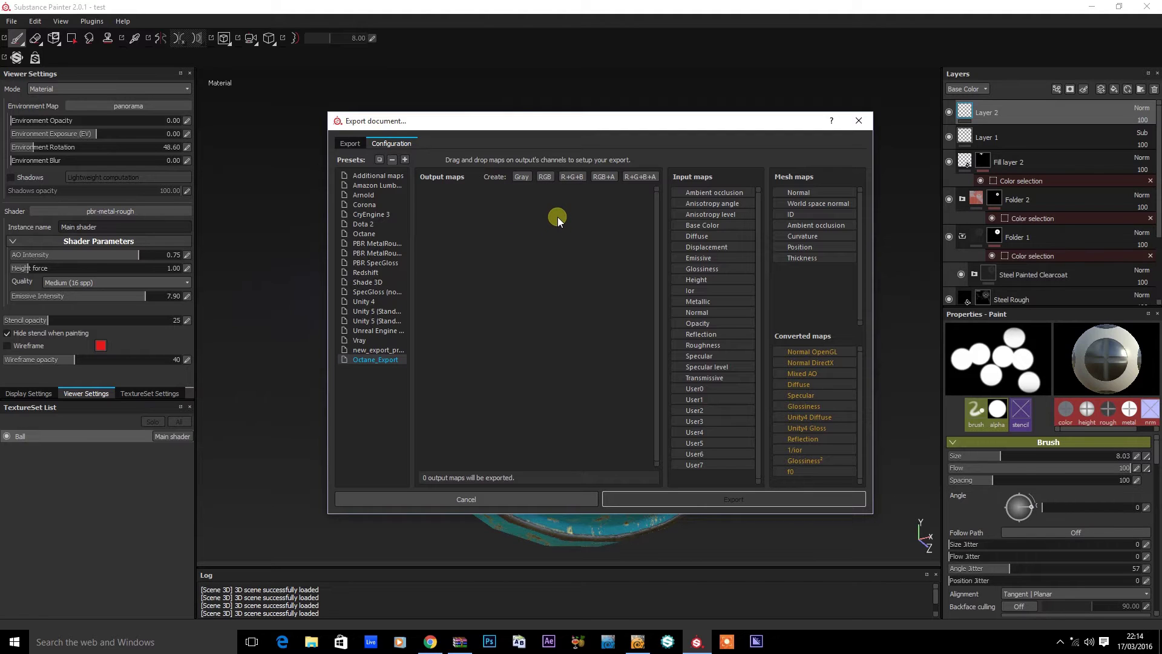
Add an RGB output map to Octane_Export named $textureSet_diffuse.
click(546, 177)
double_click(431, 202)
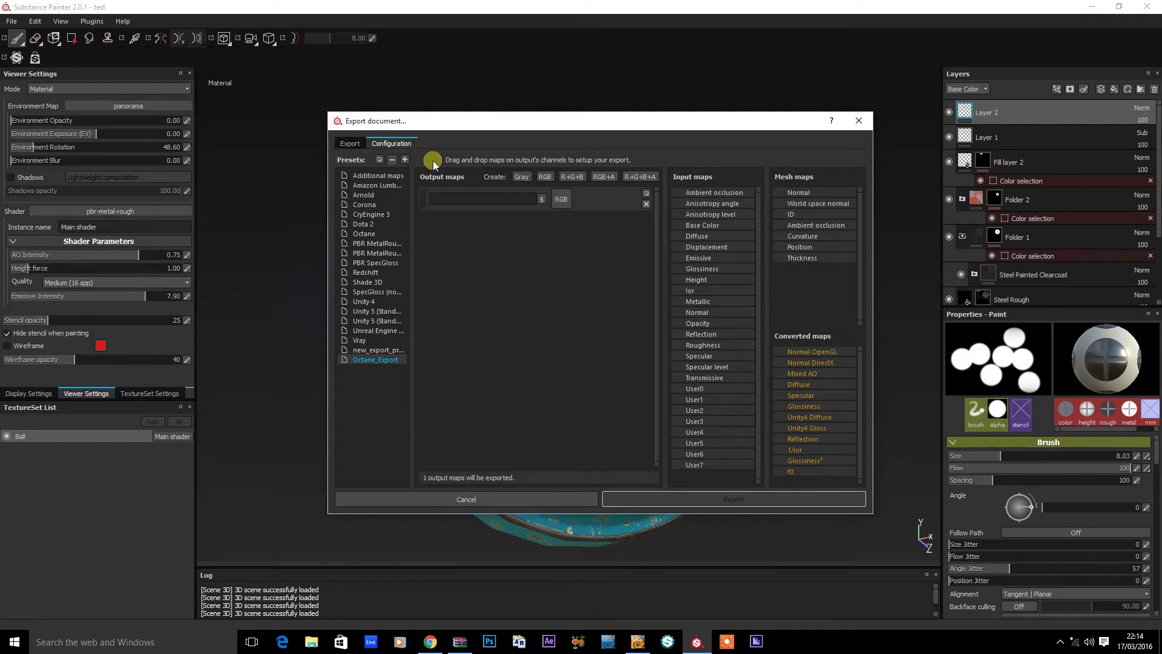
click(542, 199)
click(561, 240)
text(_di)
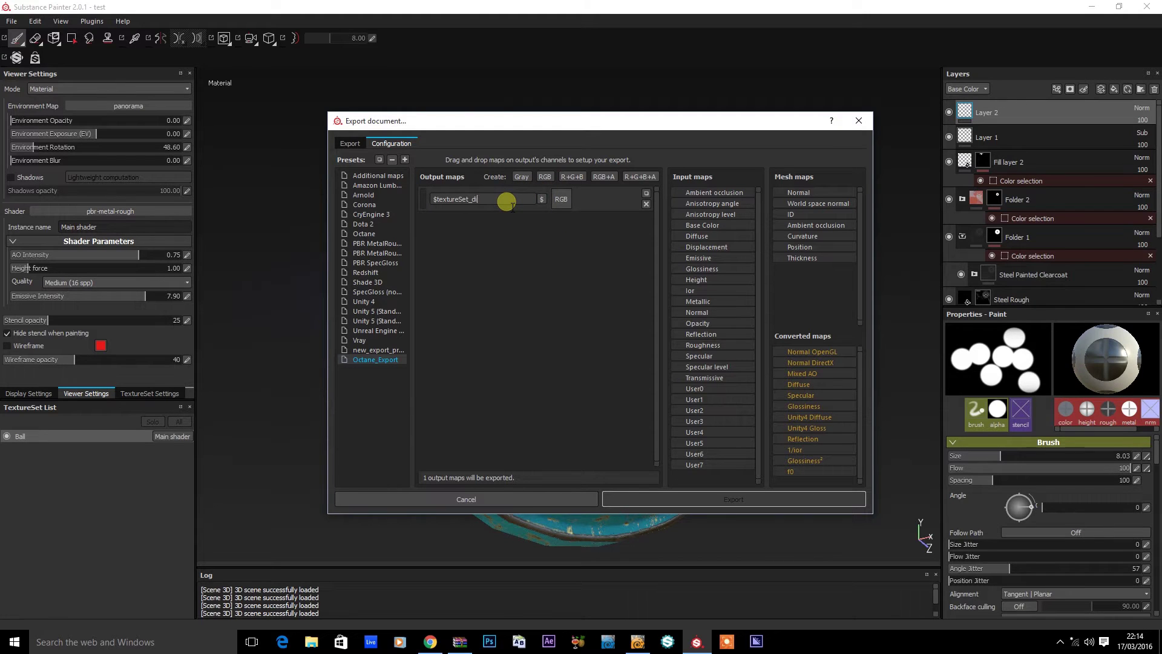
text(ffuse)
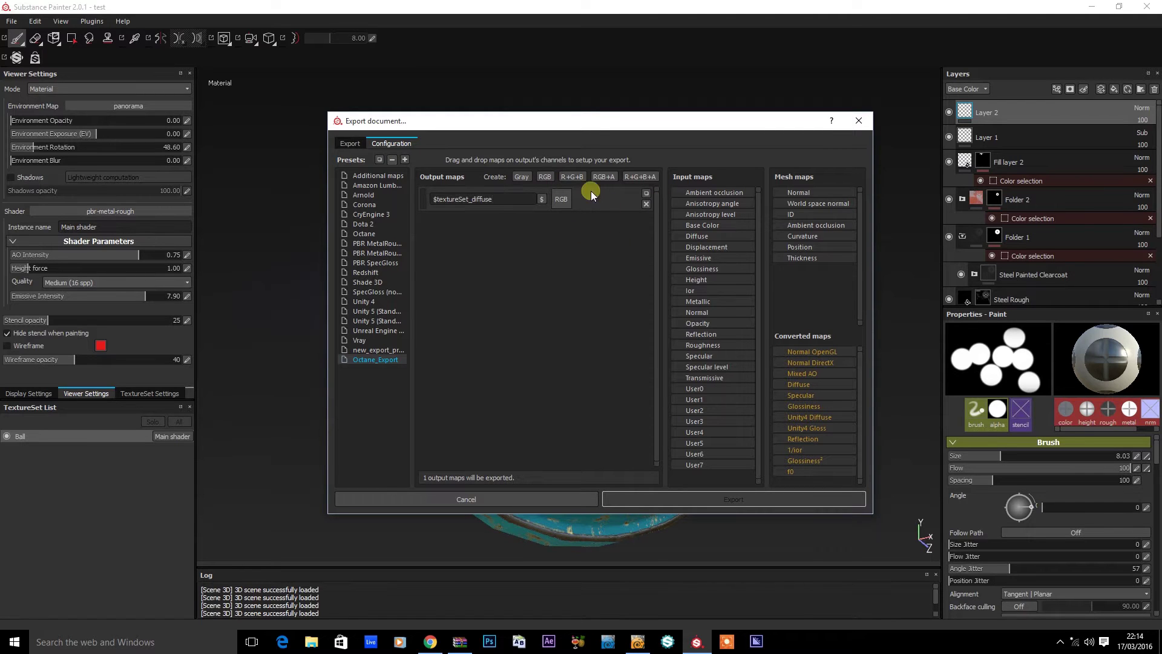
Feed the Diffuse map's RGB channels into $textureSet_diffuse and add a second RGB output.
drag(769, 124, 434, 153)
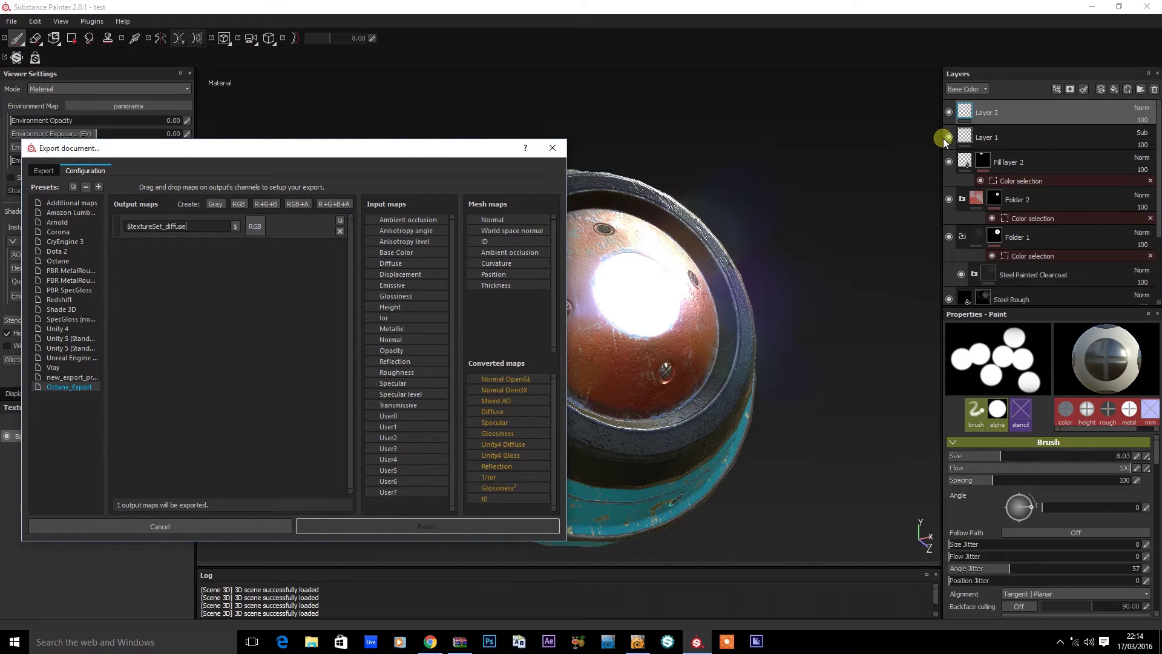
drag(446, 148, 720, 122)
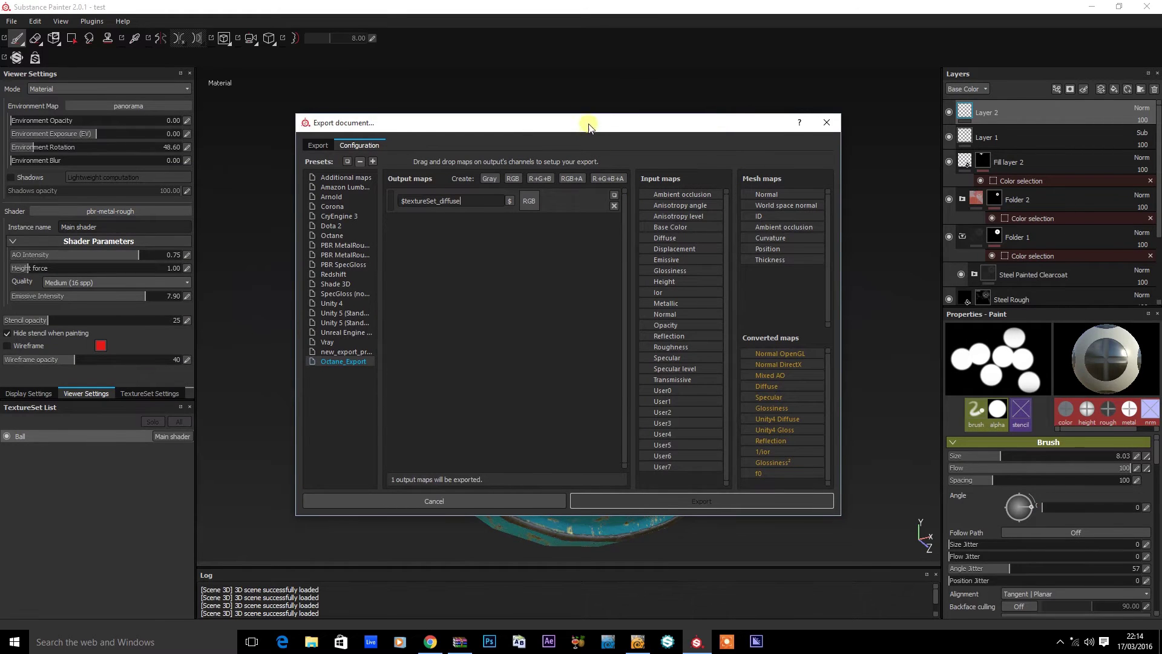
drag(591, 124, 622, 115)
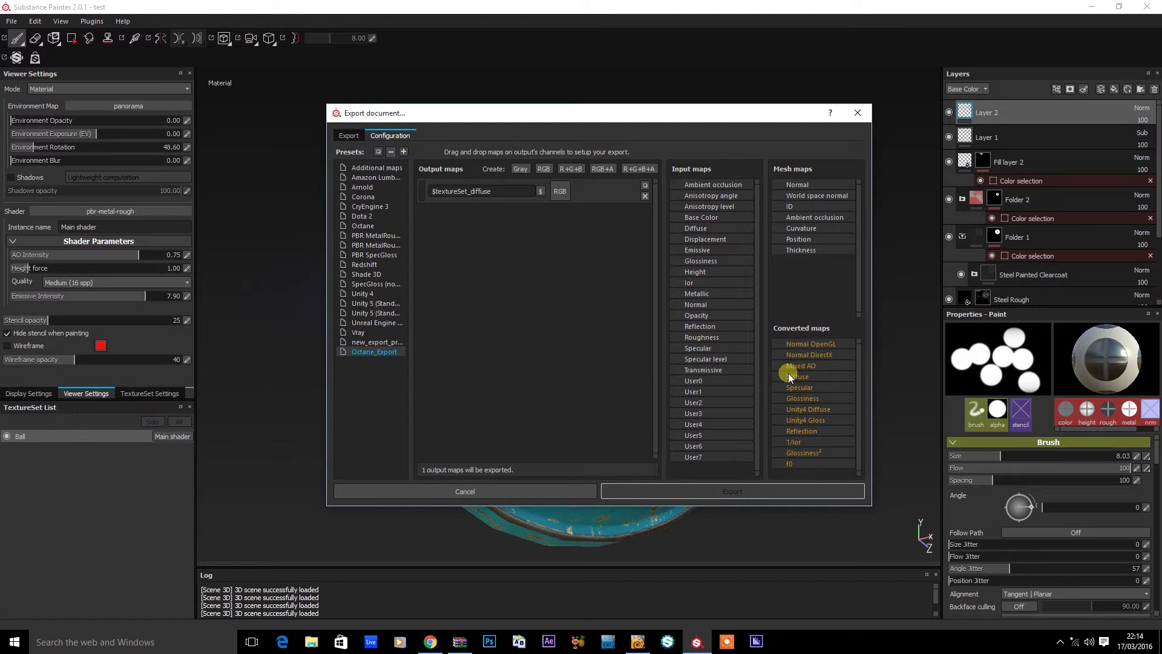
drag(788, 375, 559, 191)
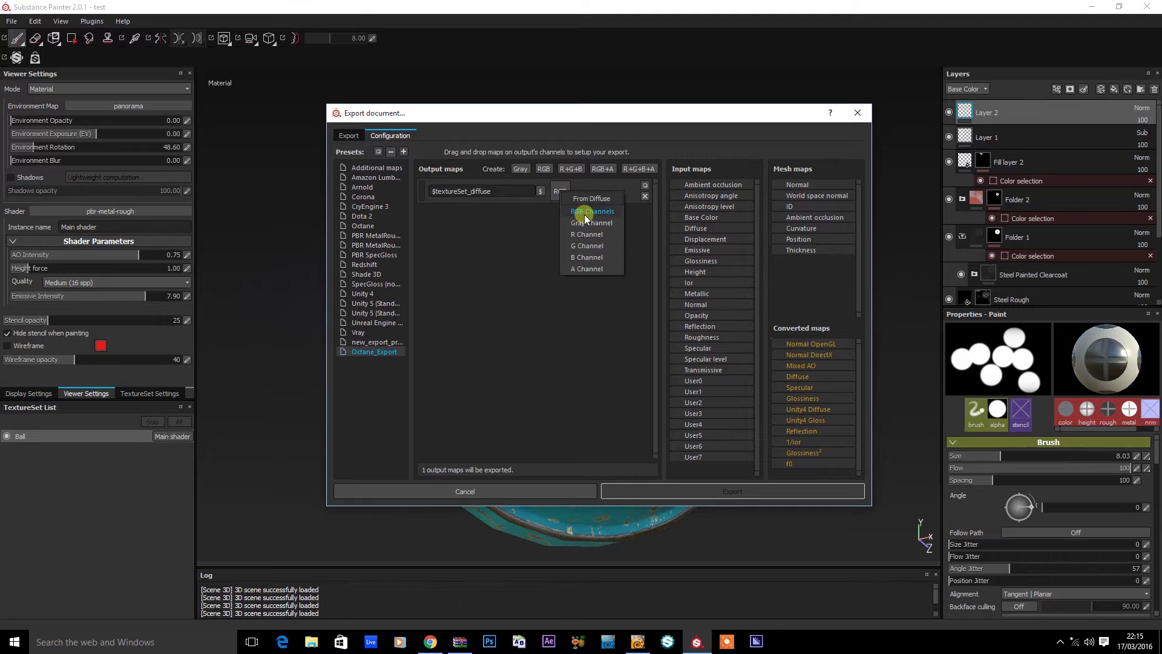
click(579, 213)
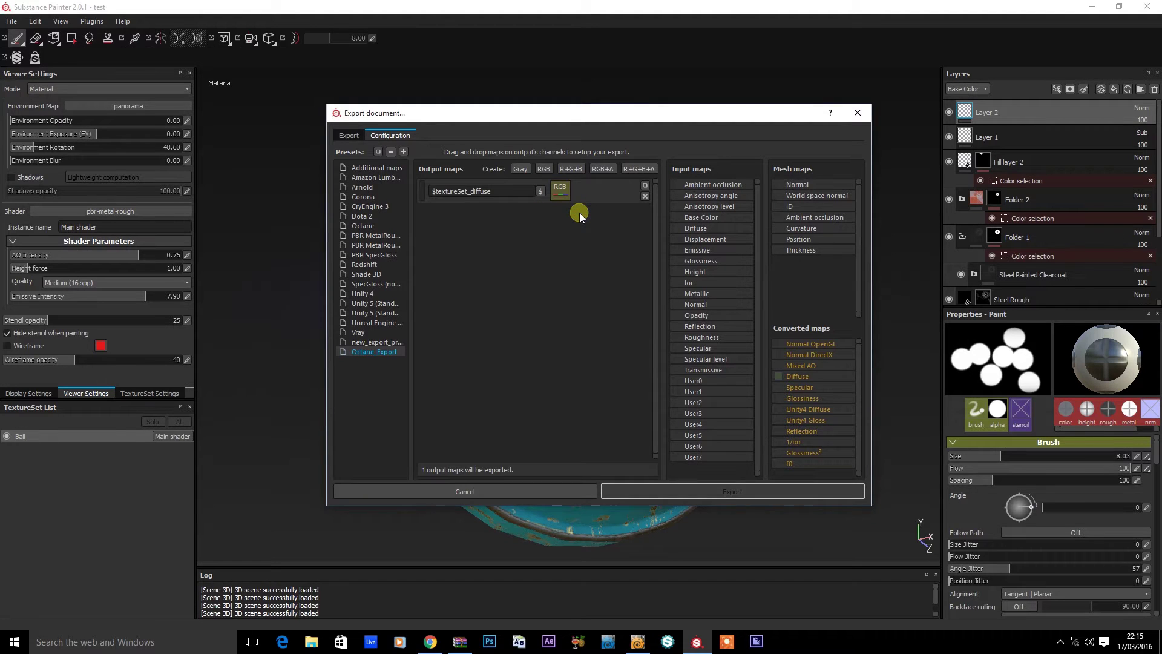
click(544, 169)
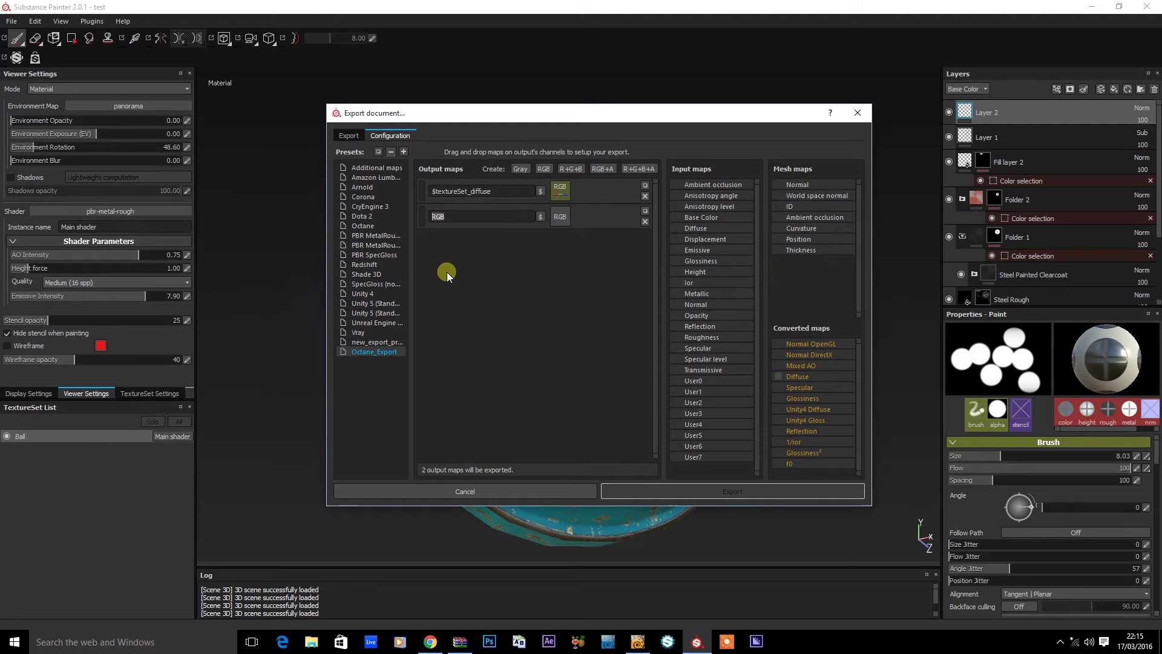
Name the second output $textureSet_spec and feed it the Specular RGB channels.
key(BackSpace)
click(540, 216)
click(558, 255)
text(_spec)
drag(798, 387, 587, 224)
click(600, 241)
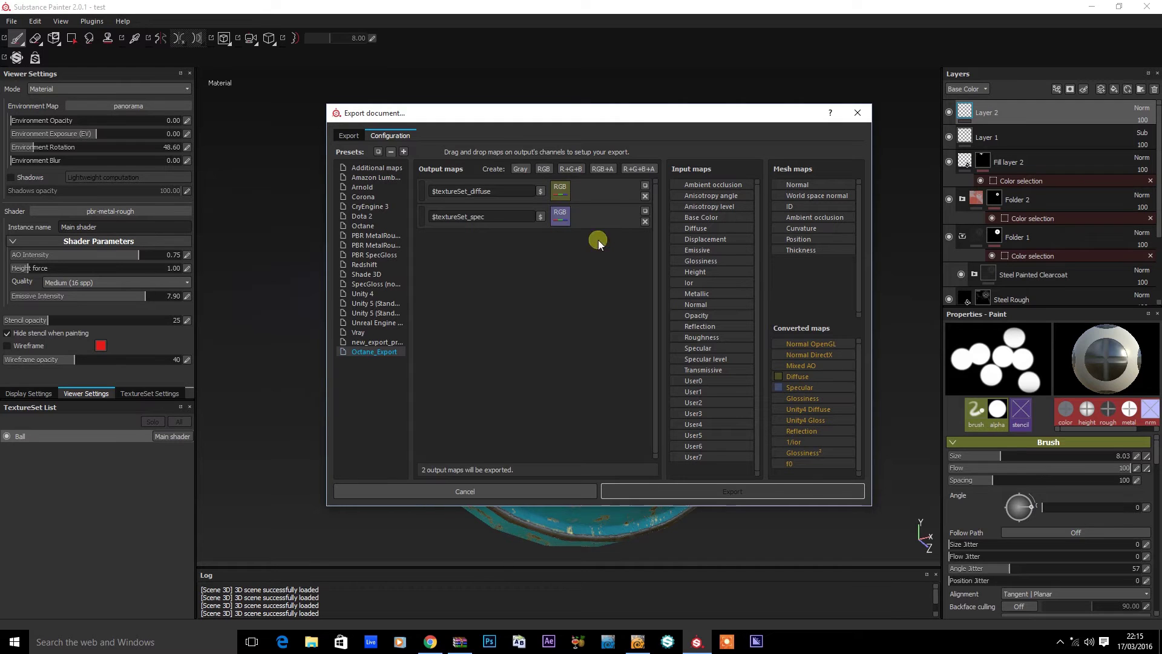
Add a $textureSet_NM output from Normal OpenGL, then a fourth output fed by Roughness.
click(543, 169)
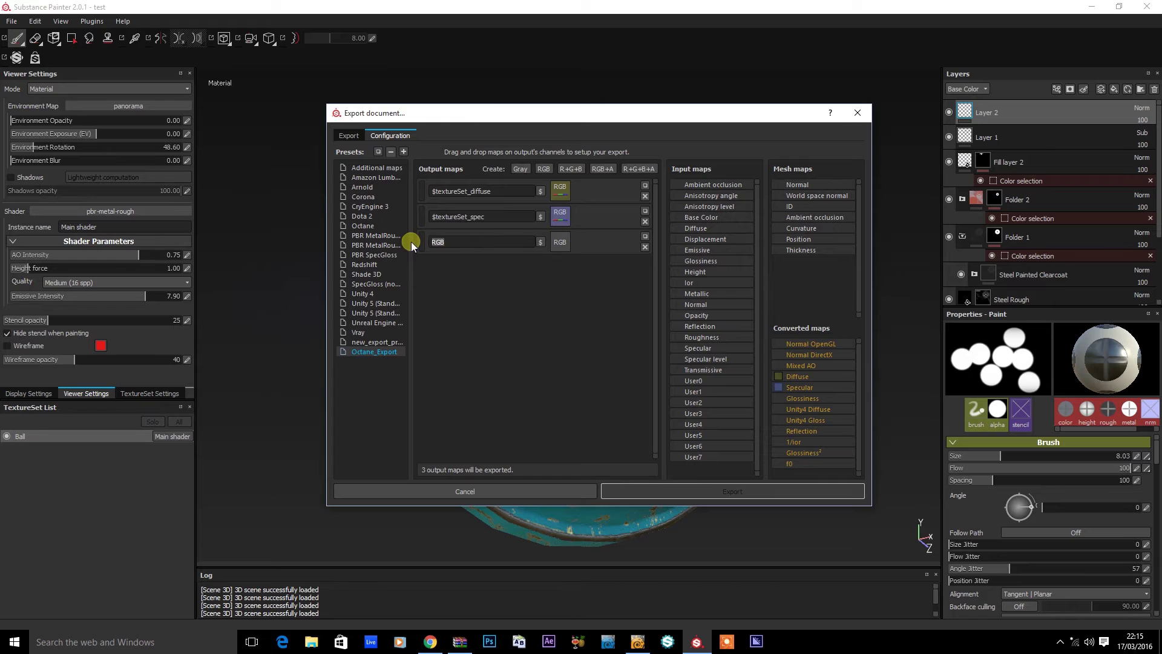
click(543, 242)
click(572, 280)
text(_NM)
drag(796, 350, 563, 241)
click(599, 261)
click(543, 168)
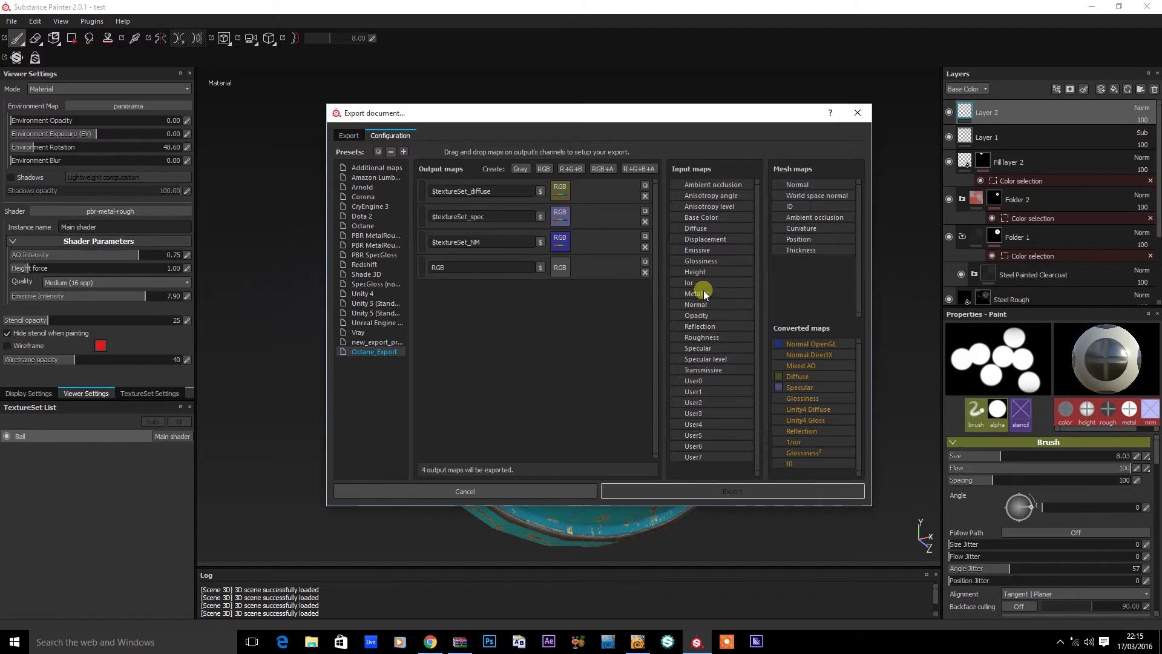
drag(698, 340, 587, 268)
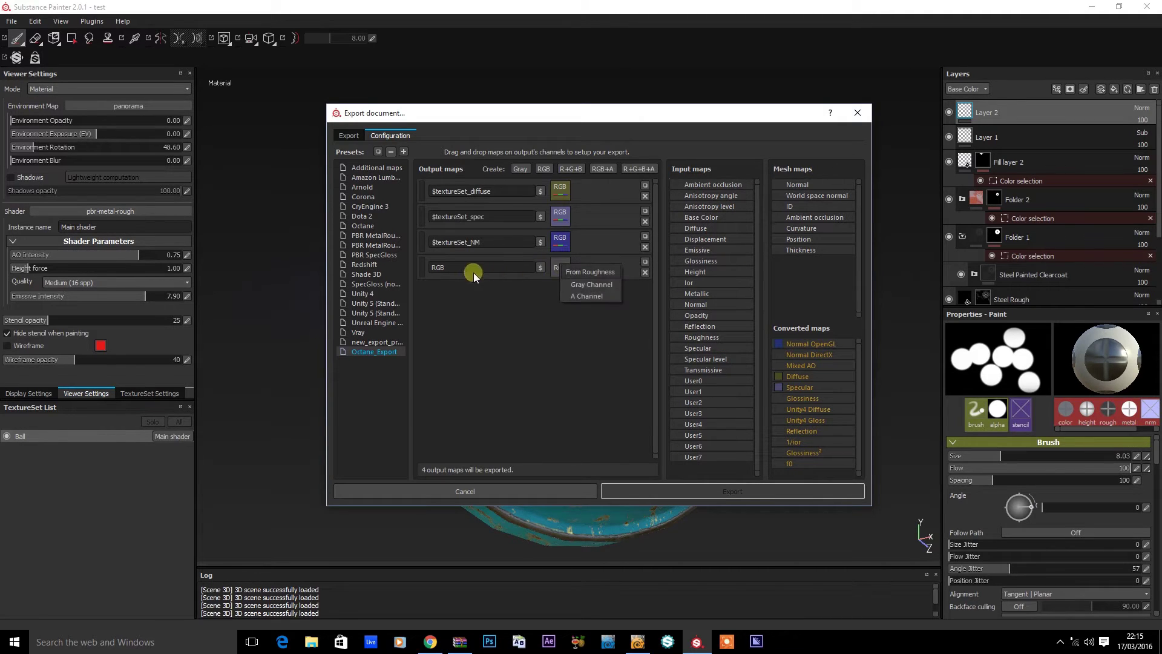
Set the fourth map's Roughness channel and name it $textureSet_roughness.
click(572, 281)
double_click(474, 268)
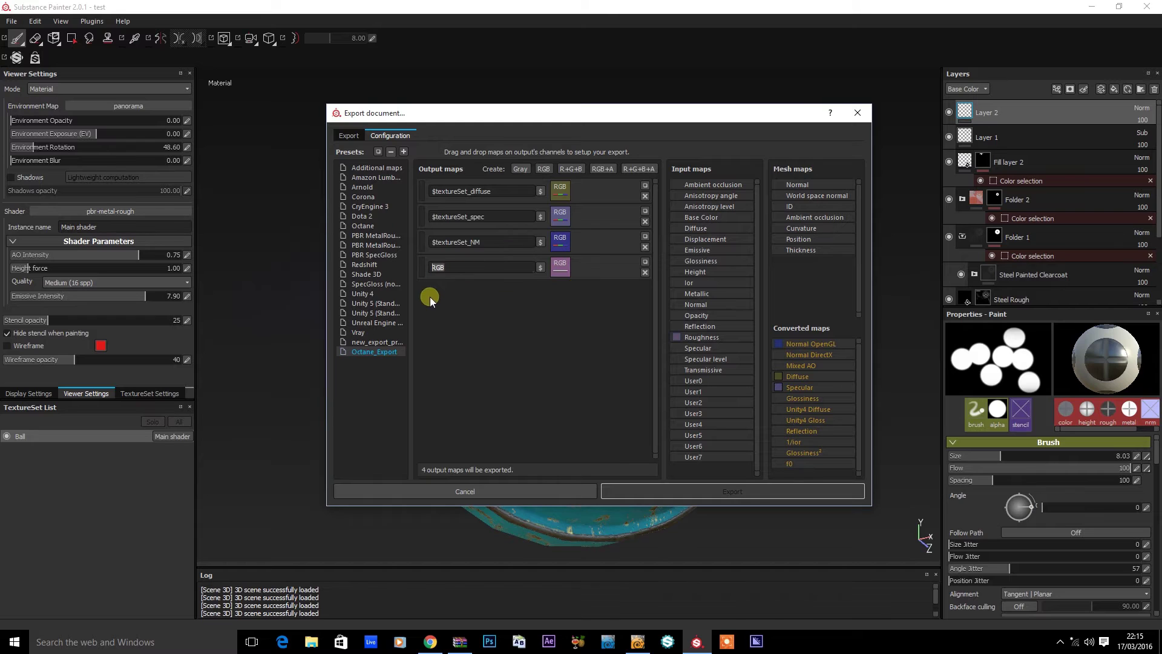
key(BackSpace)
click(541, 268)
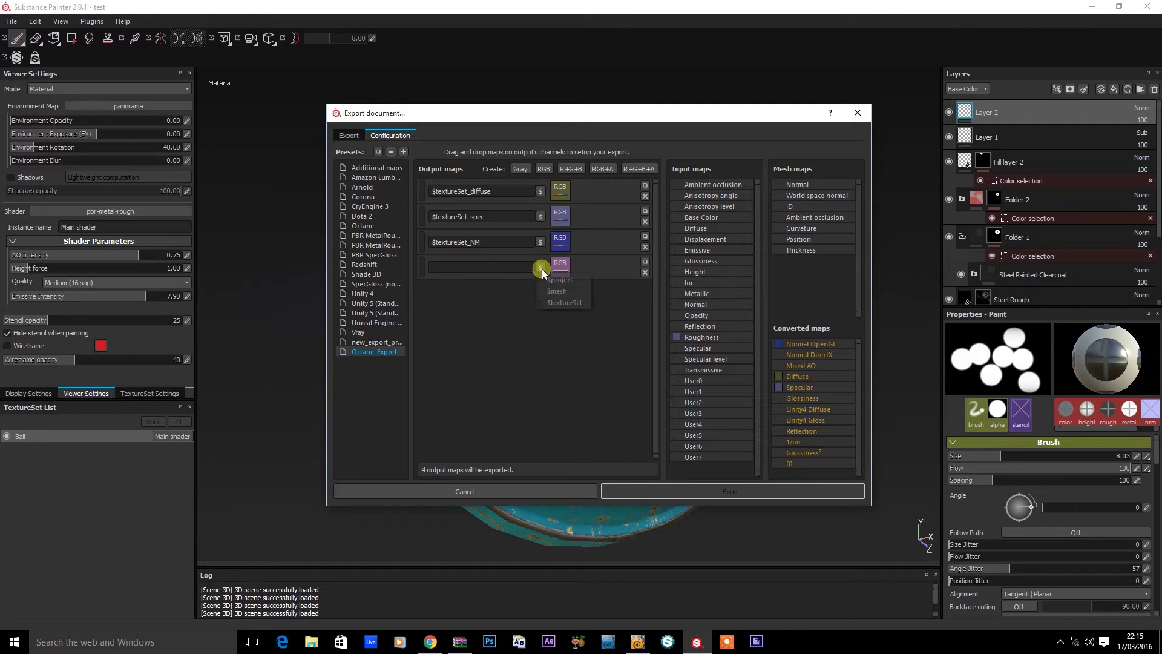
click(570, 307)
text(_)
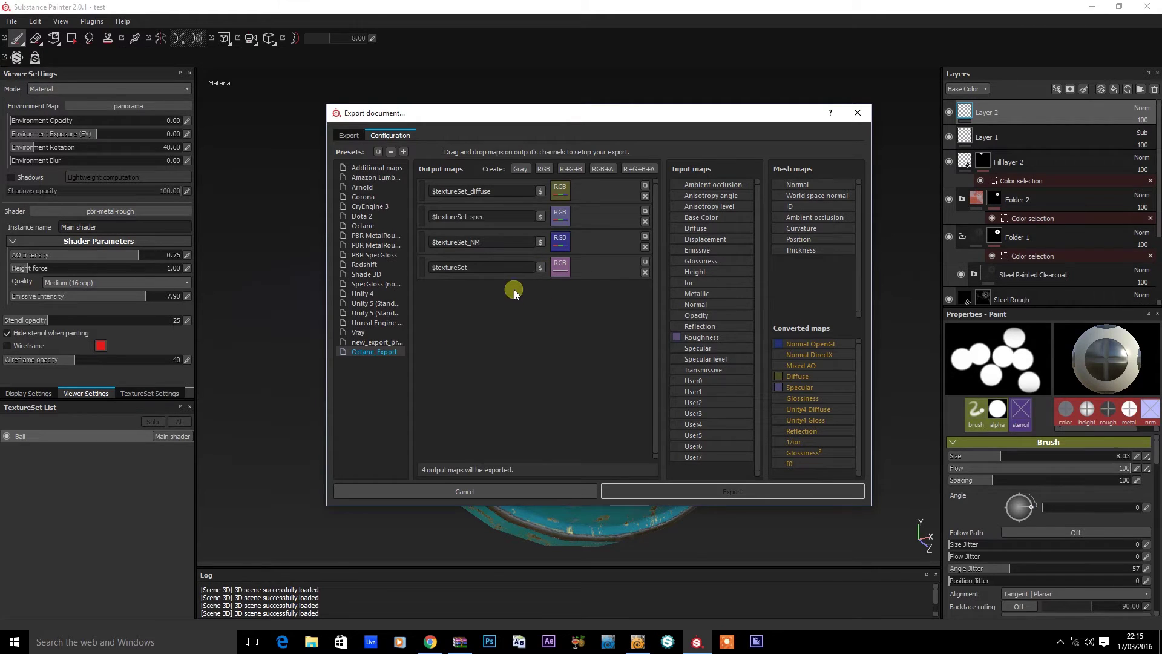
text(roughness)
Add a fifth RGB output fed by Emissive and name it $textureSet_emissive.
click(545, 169)
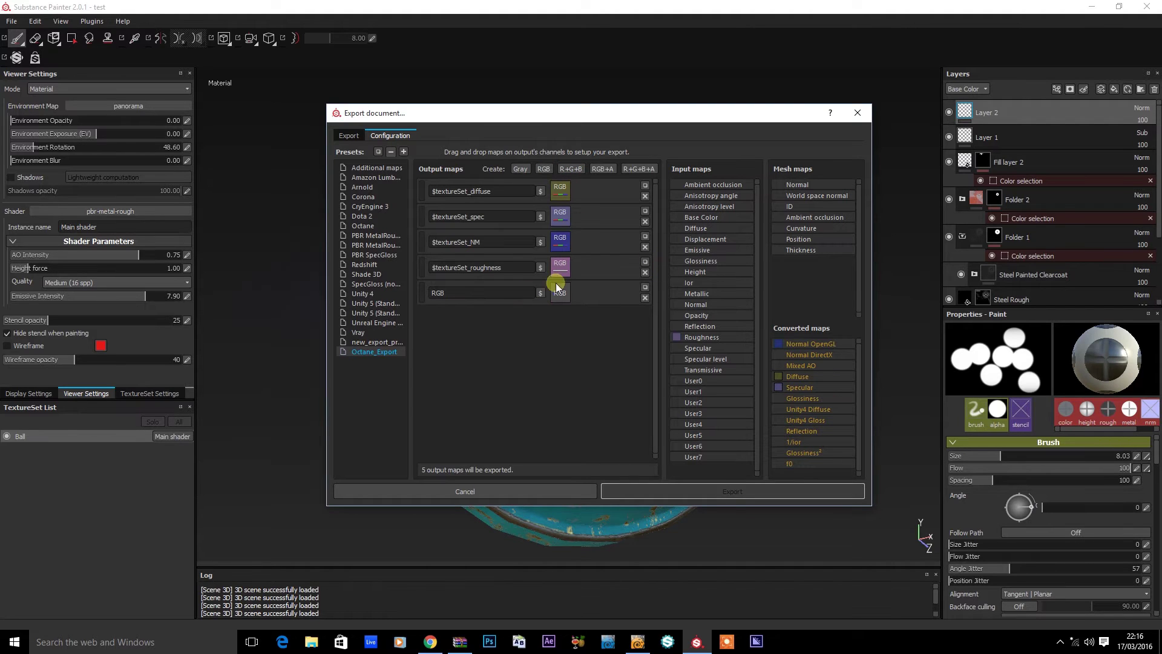
drag(695, 249, 563, 305)
click(572, 313)
double_click(445, 293)
key(BackSpace)
click(540, 293)
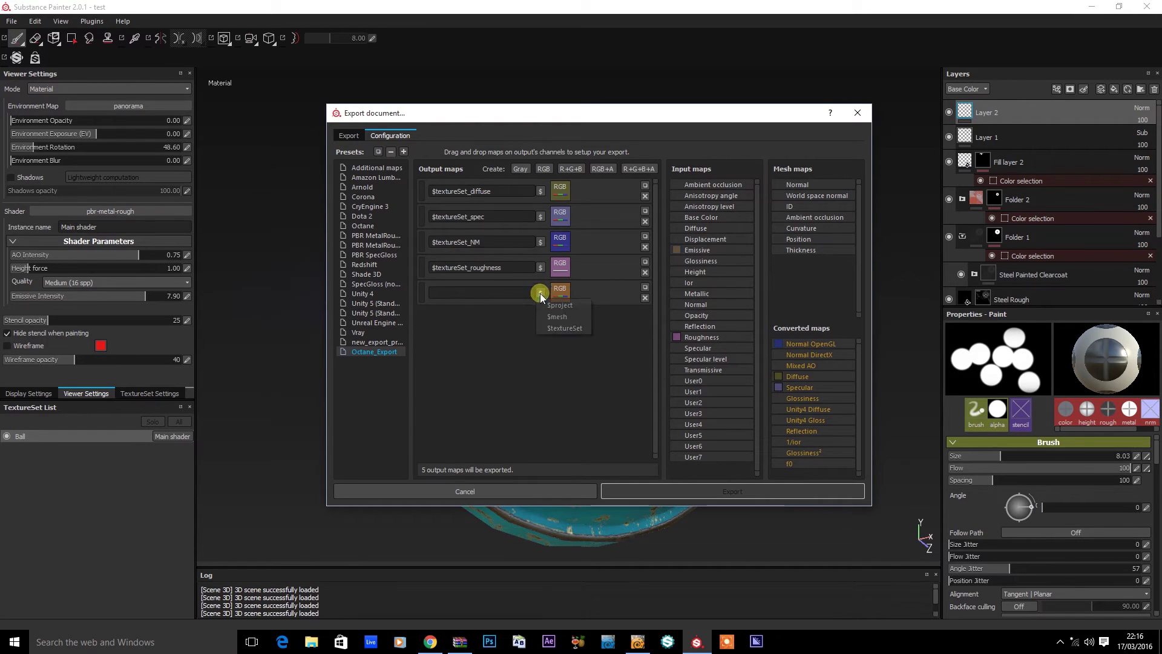
click(557, 328)
text(_emissive)
click(590, 329)
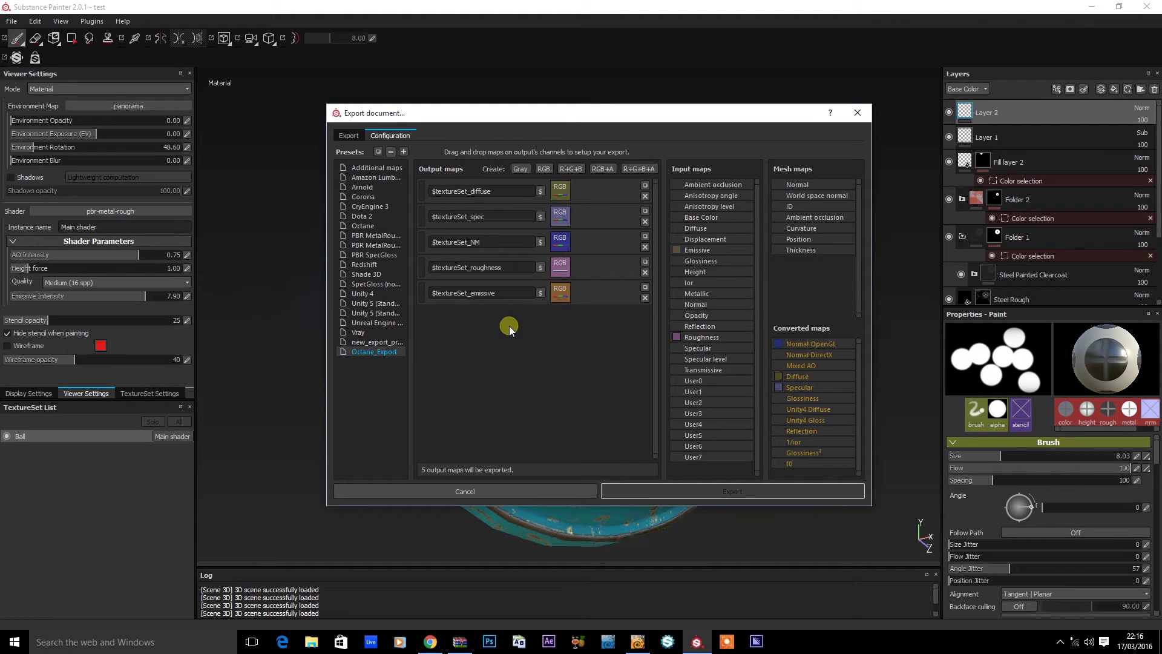
Choose the Octane_Export preset for the Ball texture set.
click(350, 135)
click(346, 209)
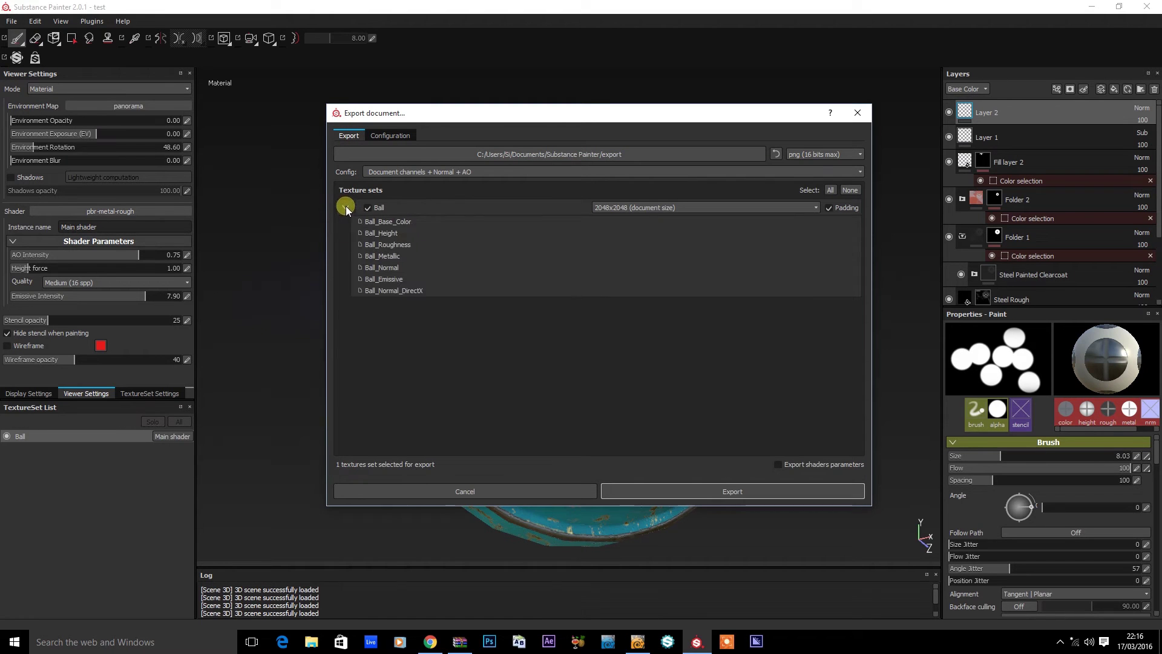
click(405, 170)
scroll(428, 220, down, 3)
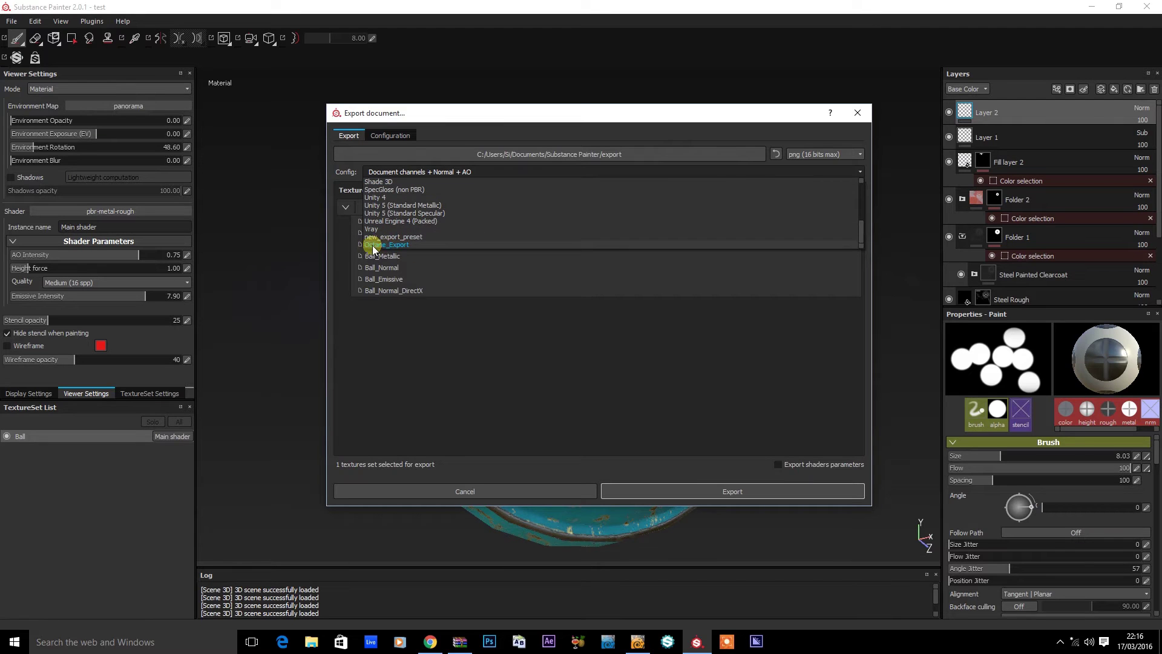
click(375, 246)
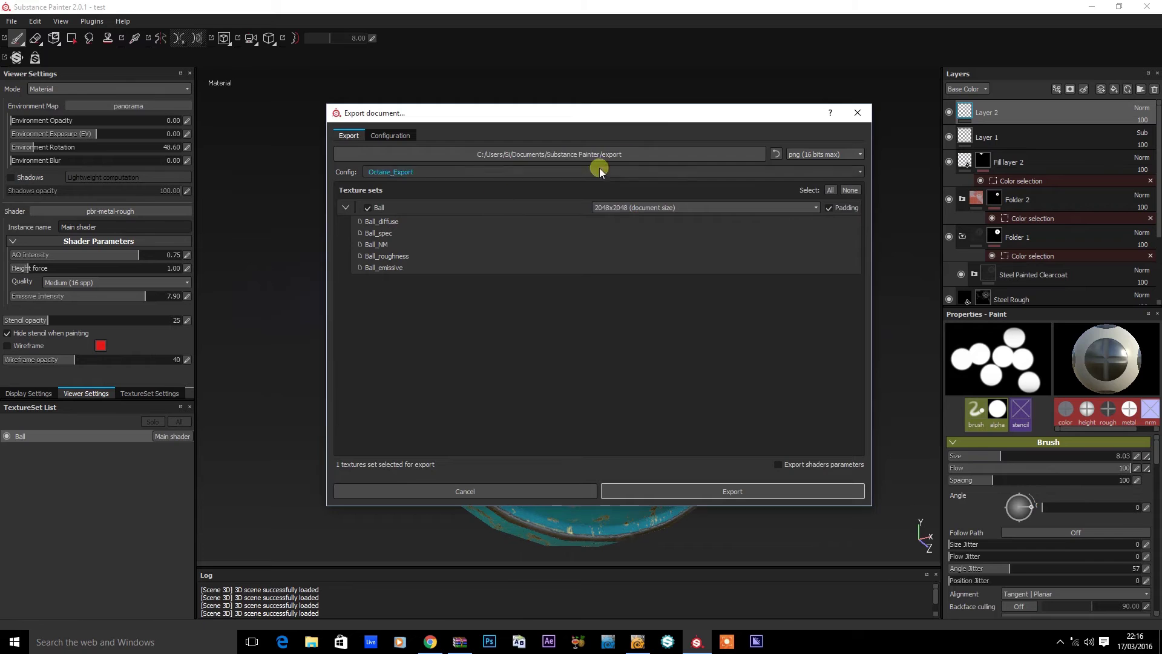
Create a new folder named Maps inside Substance_Tut as the export location.
click(584, 153)
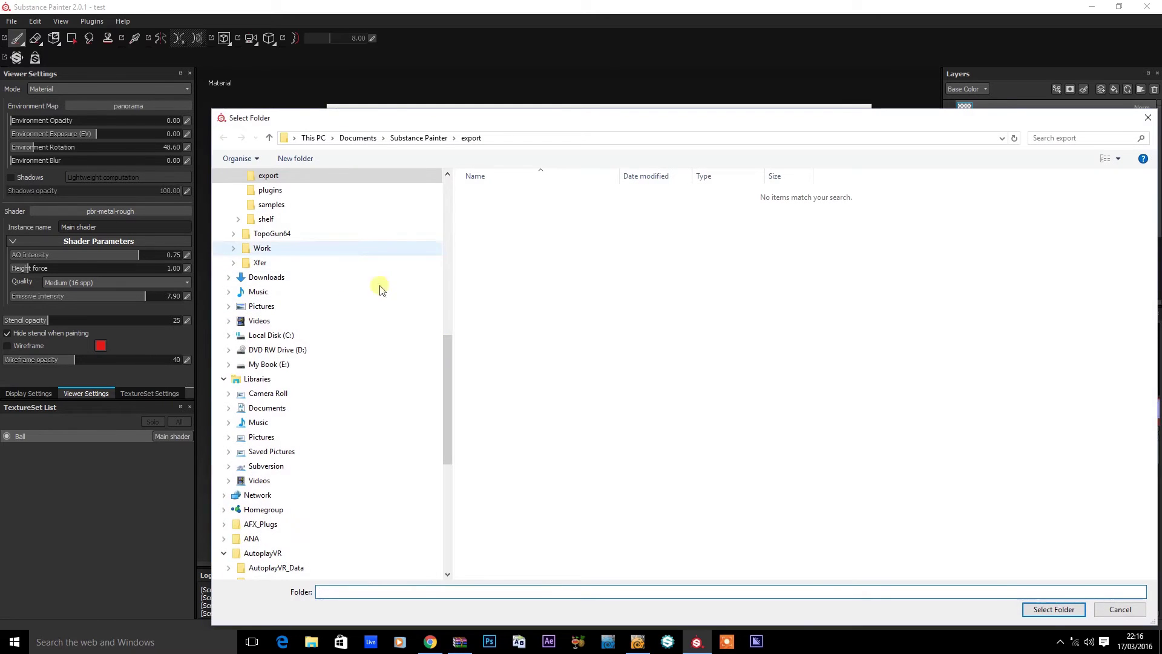
drag(450, 357, 448, 175)
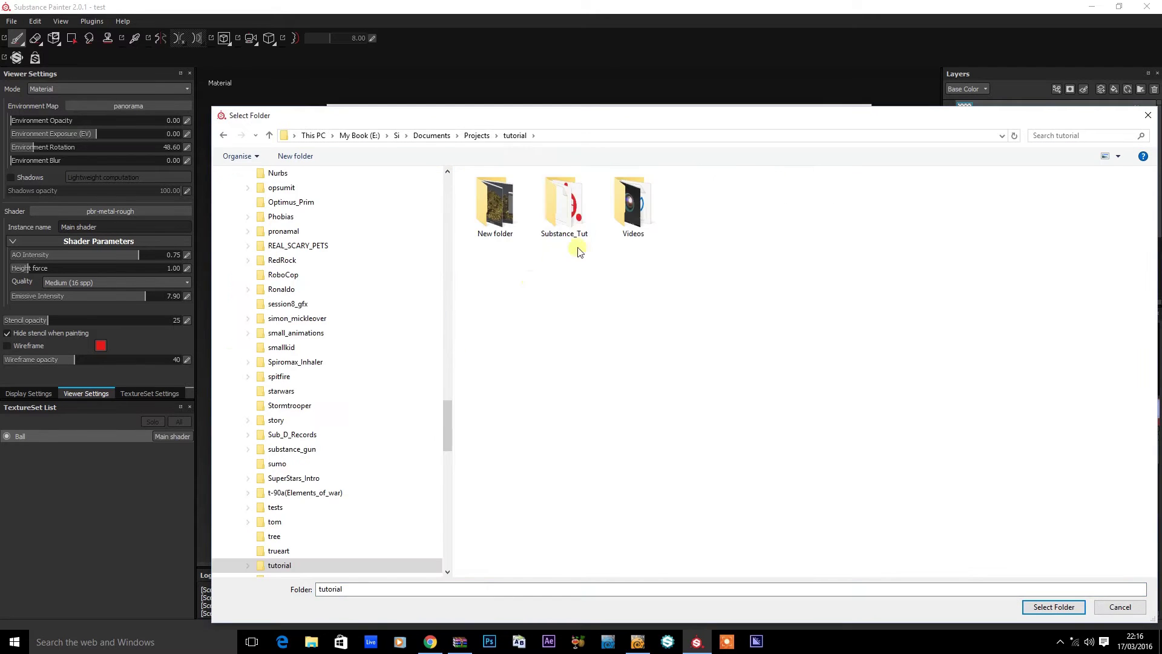
double_click(566, 233)
right_click(577, 282)
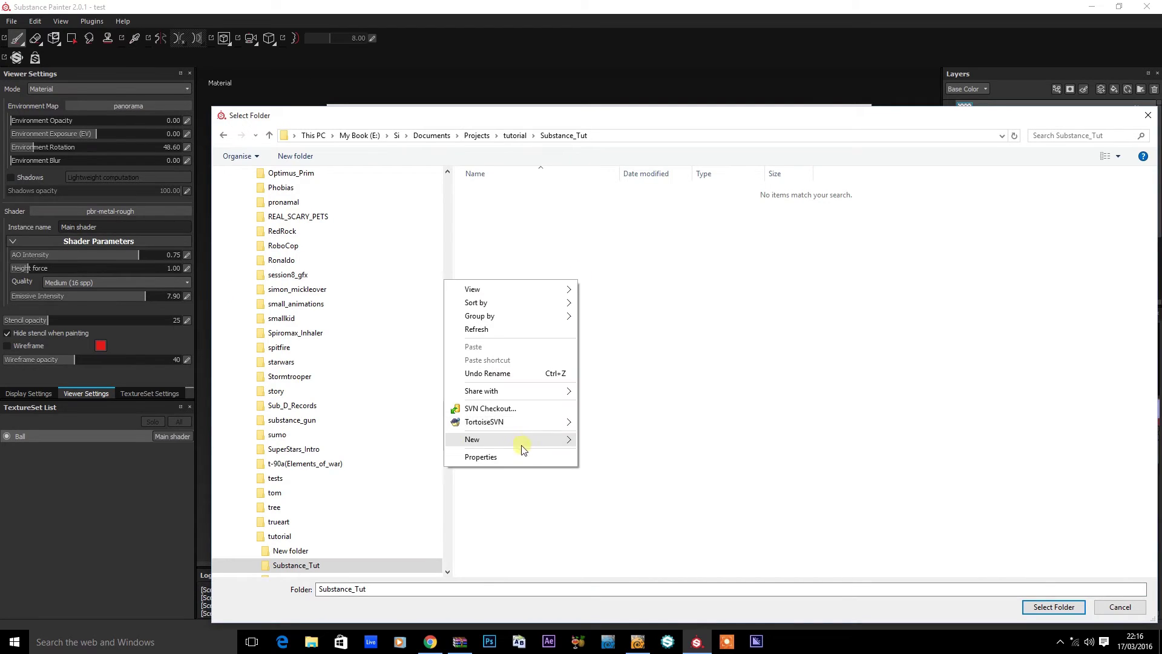
mouse_move(524, 448)
click(390, 441)
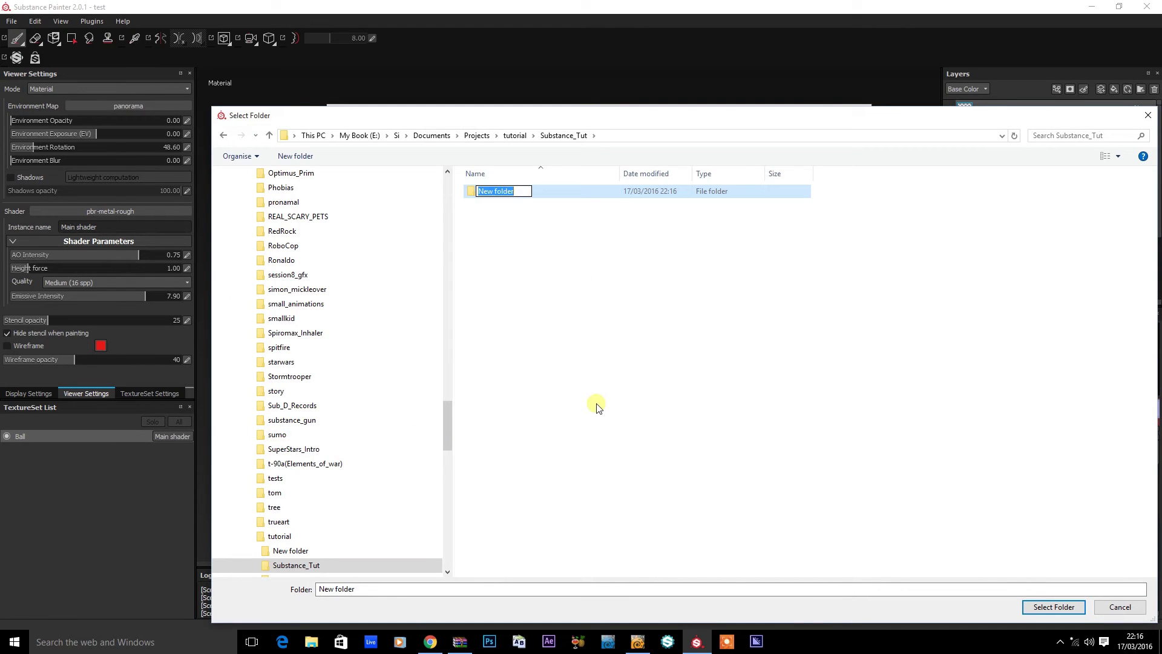
text(Maps)
key(Return)
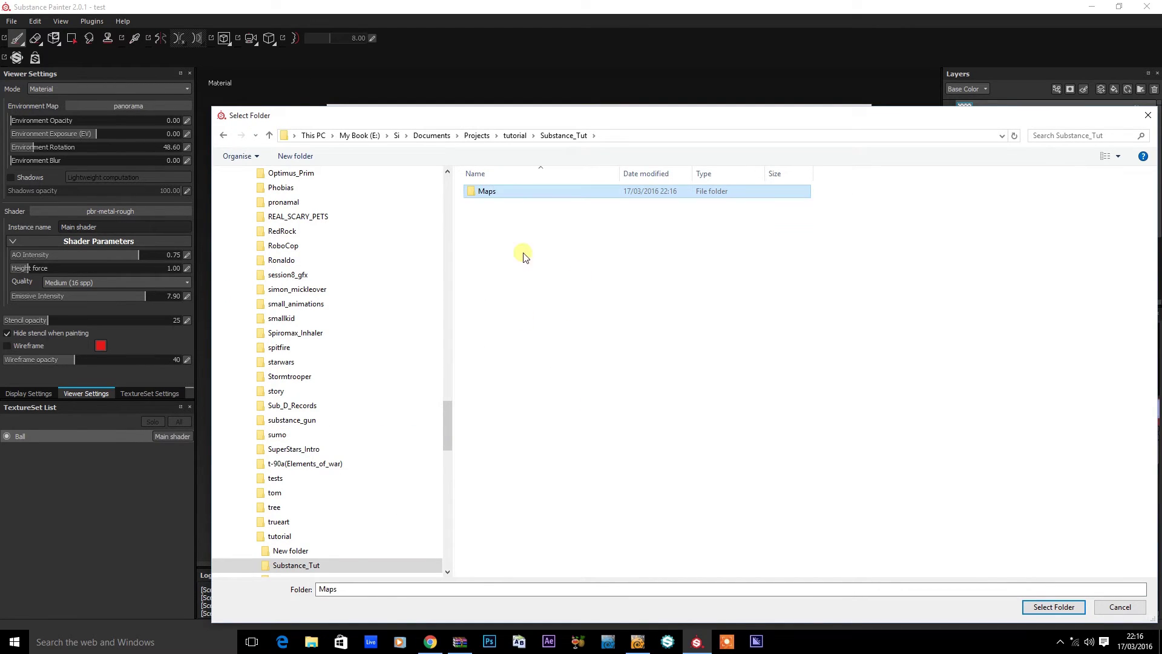
double_click(572, 191)
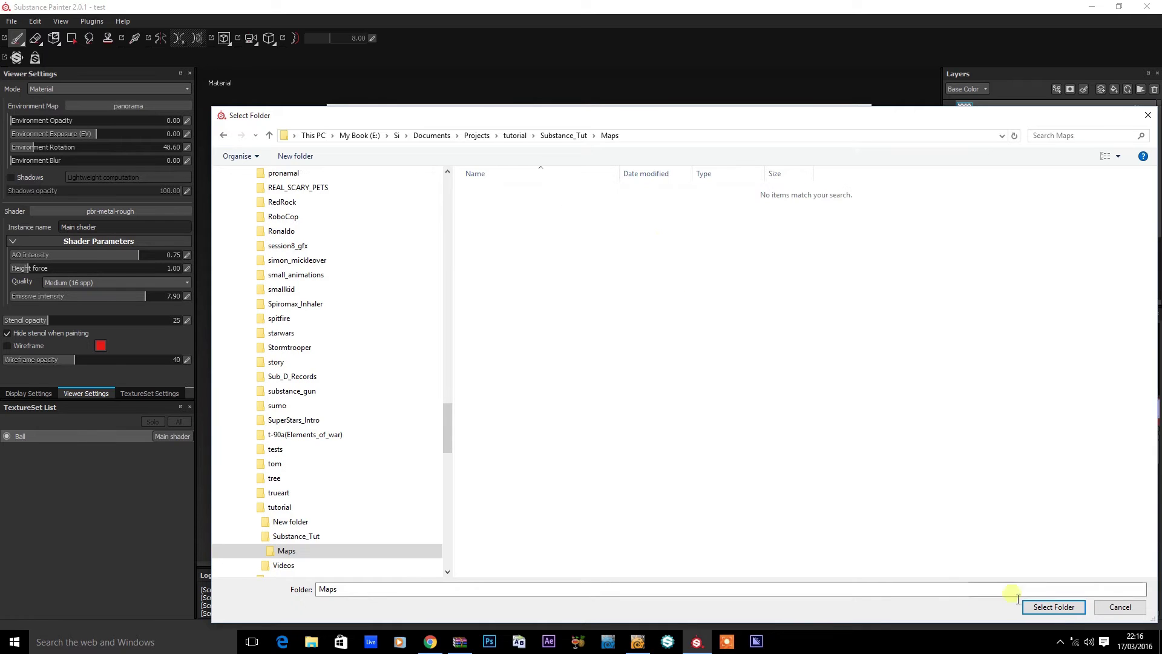
Set Maps as the destination and export the Ball maps as PNGs.
click(1054, 606)
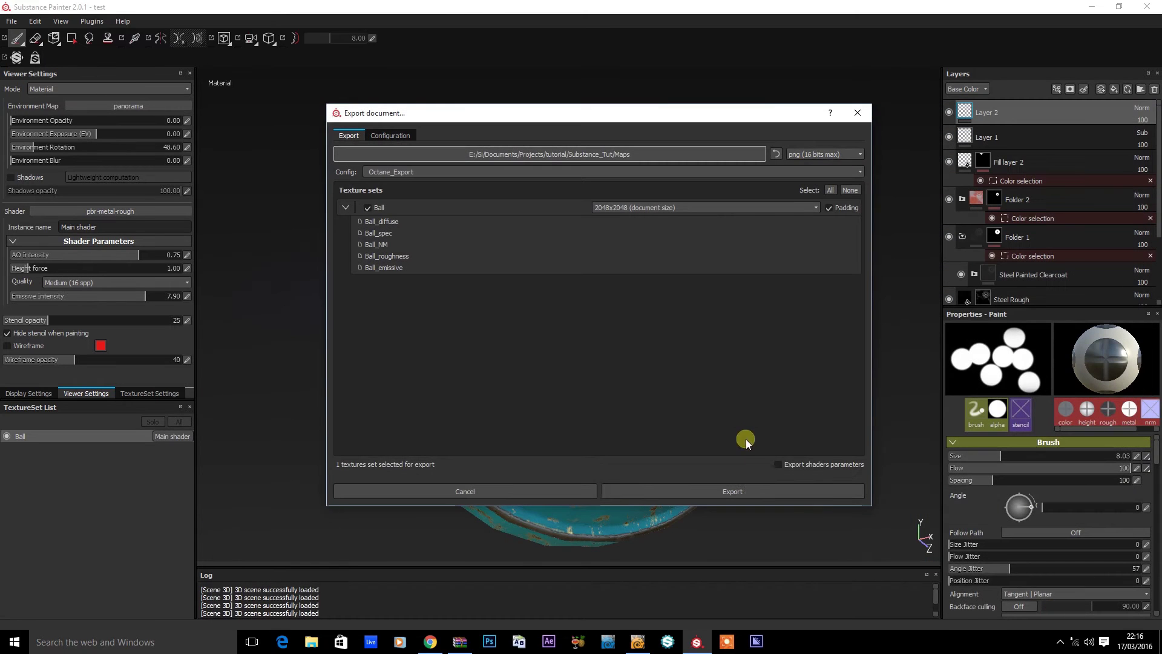
click(791, 491)
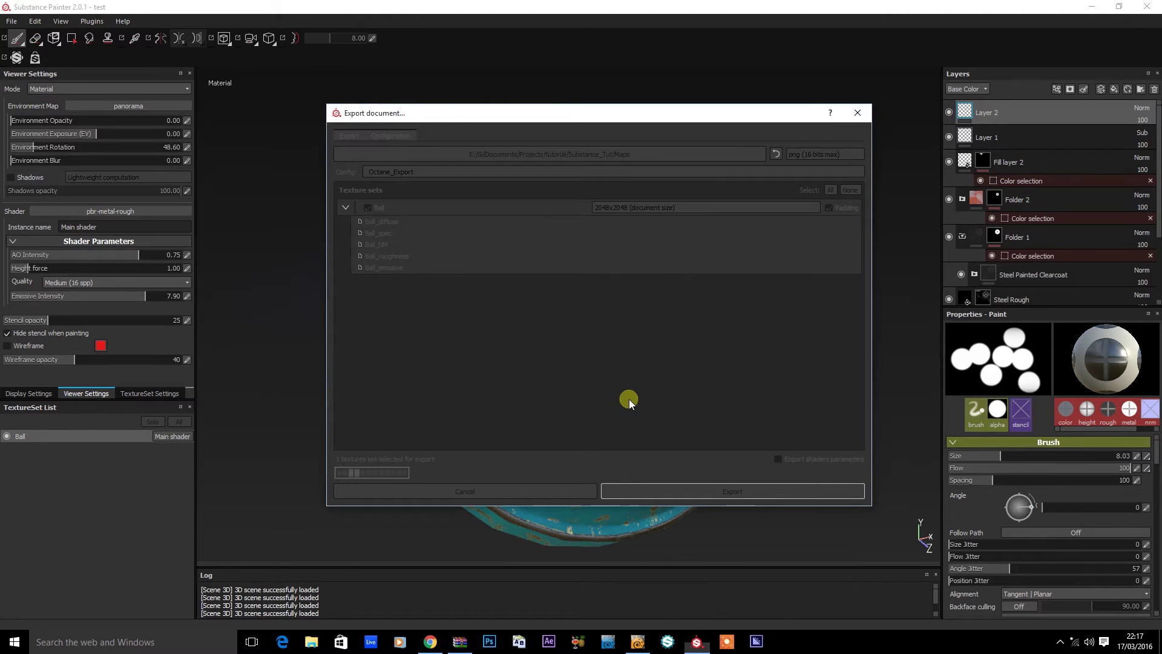
click(567, 321)
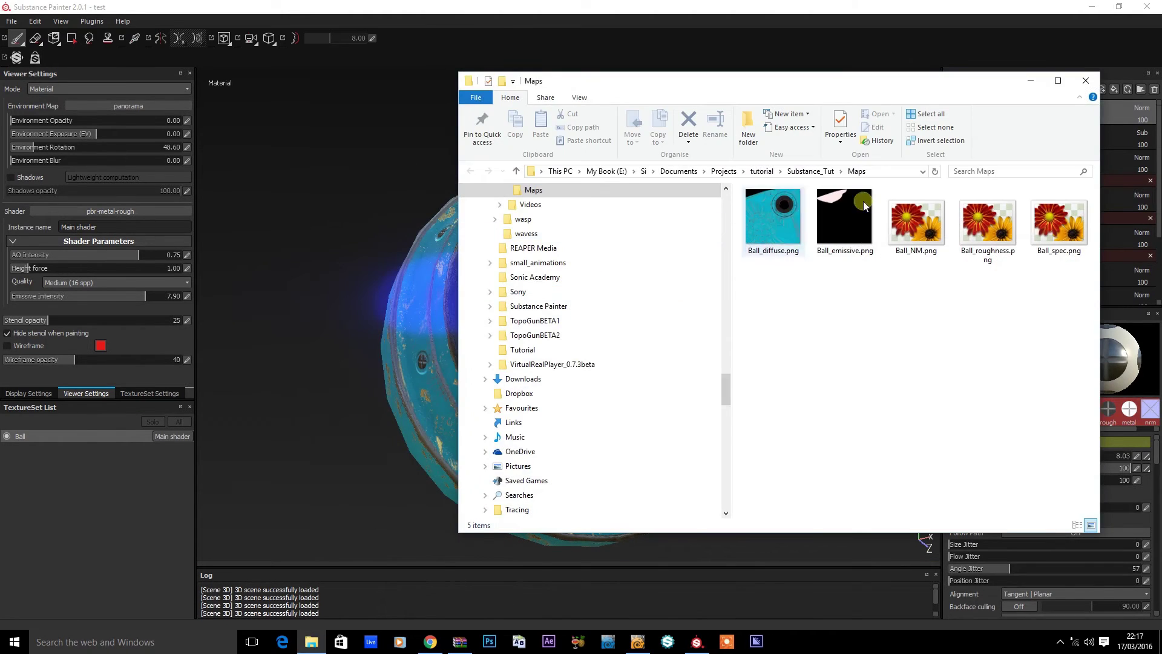
Preview Ball_spec.png in the image viewer, then close it and the Maps folder window.
click(1044, 213)
double_click(1043, 213)
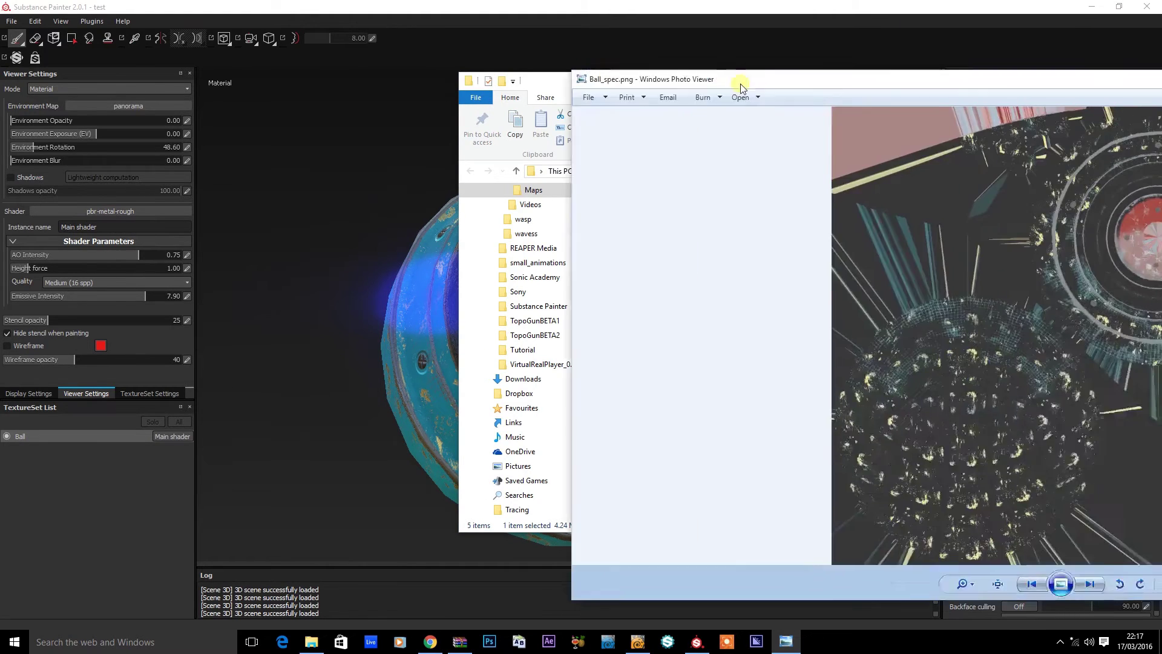
drag(847, 82, 505, 82)
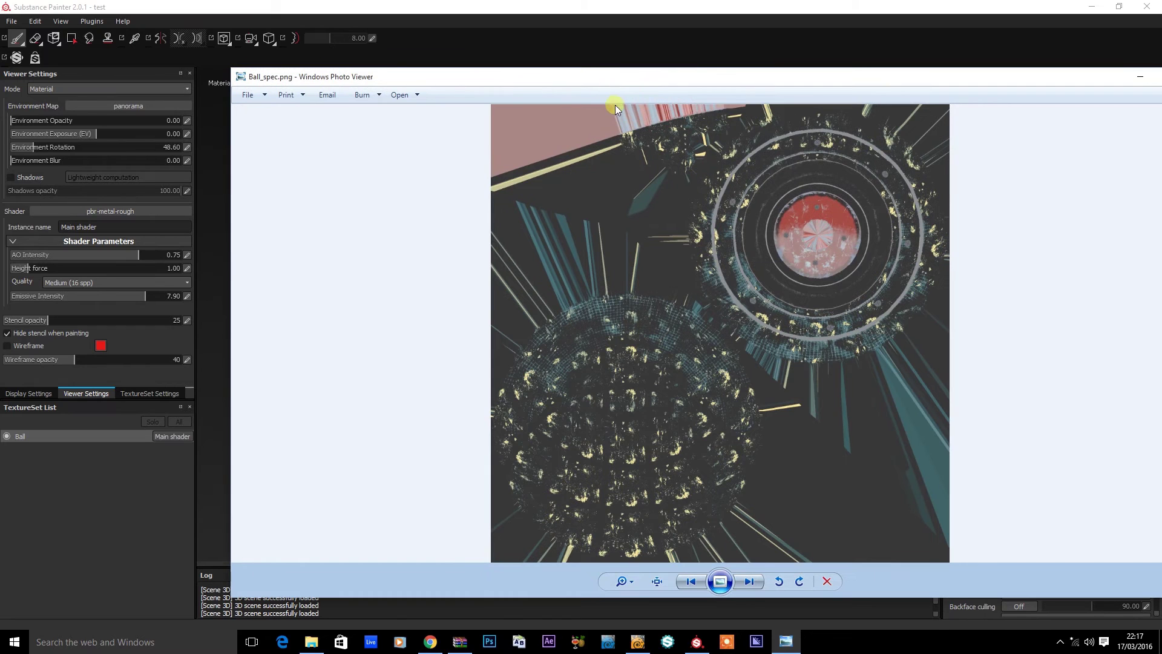
drag(758, 82, 755, 331)
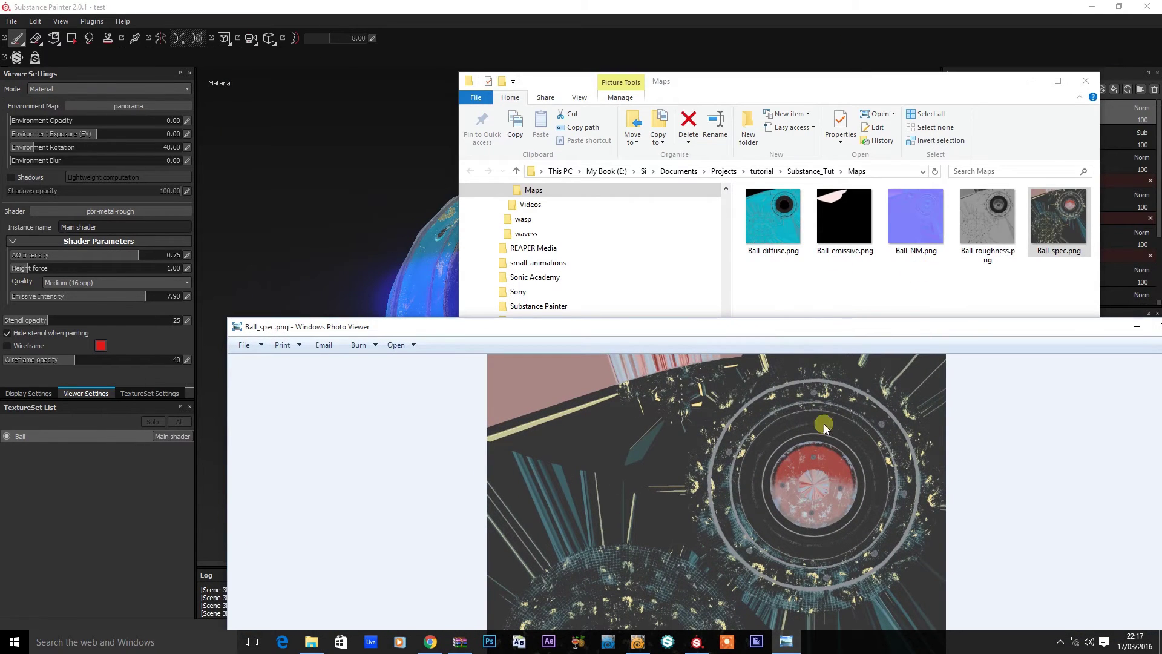
drag(772, 325, 667, 115)
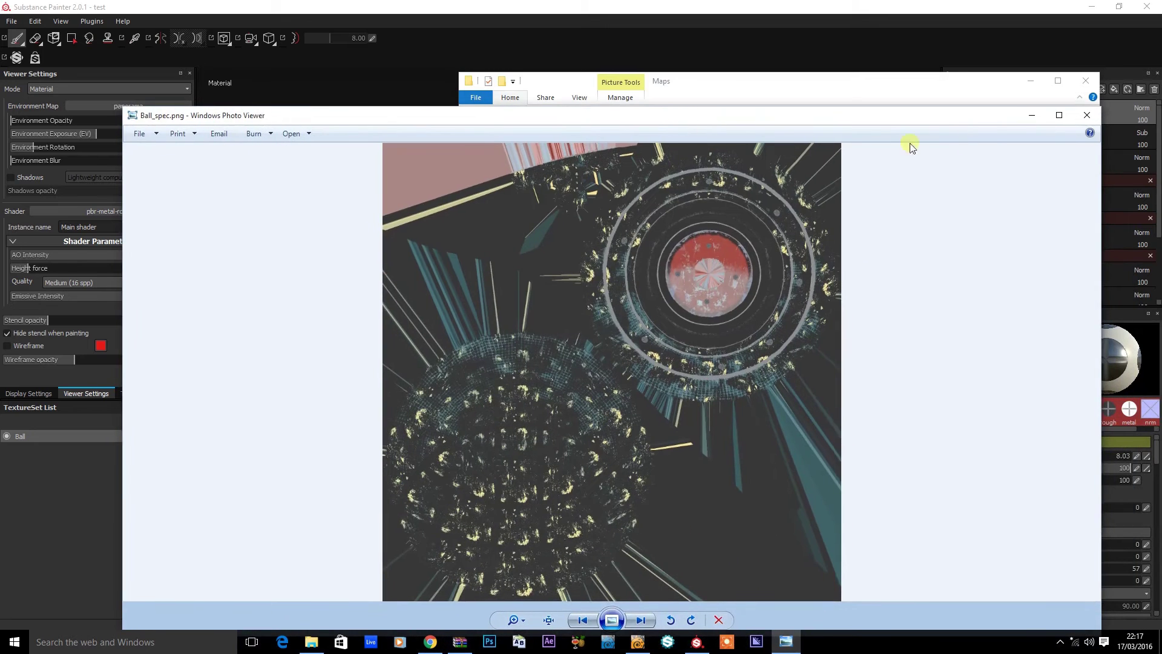
click(1087, 115)
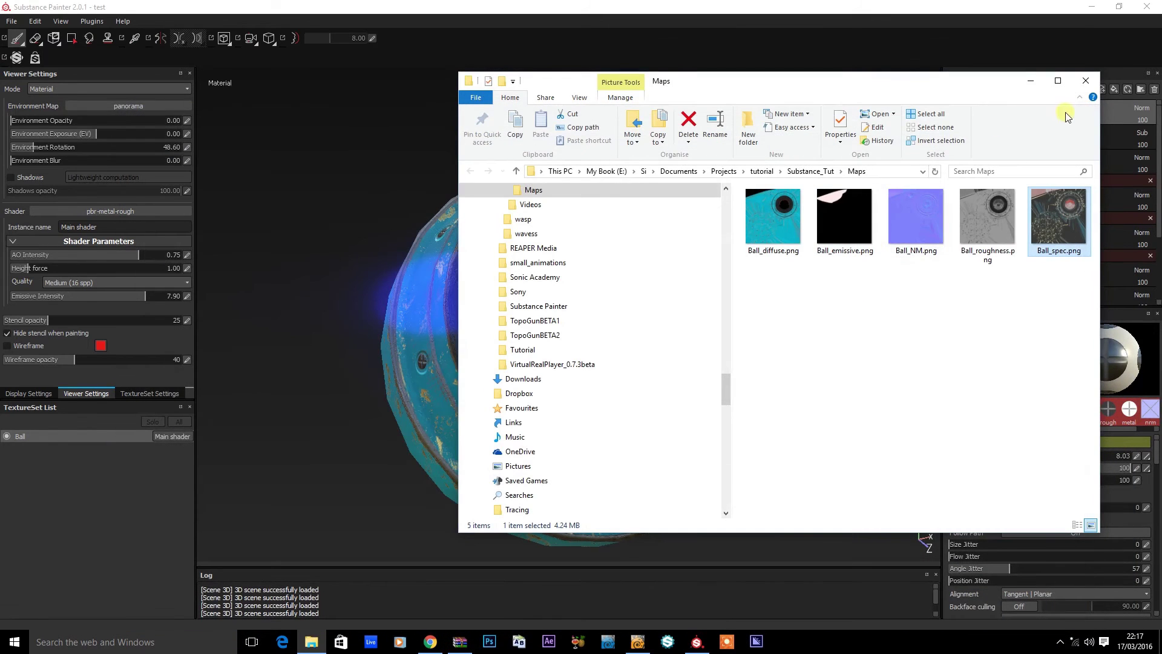
click(1086, 81)
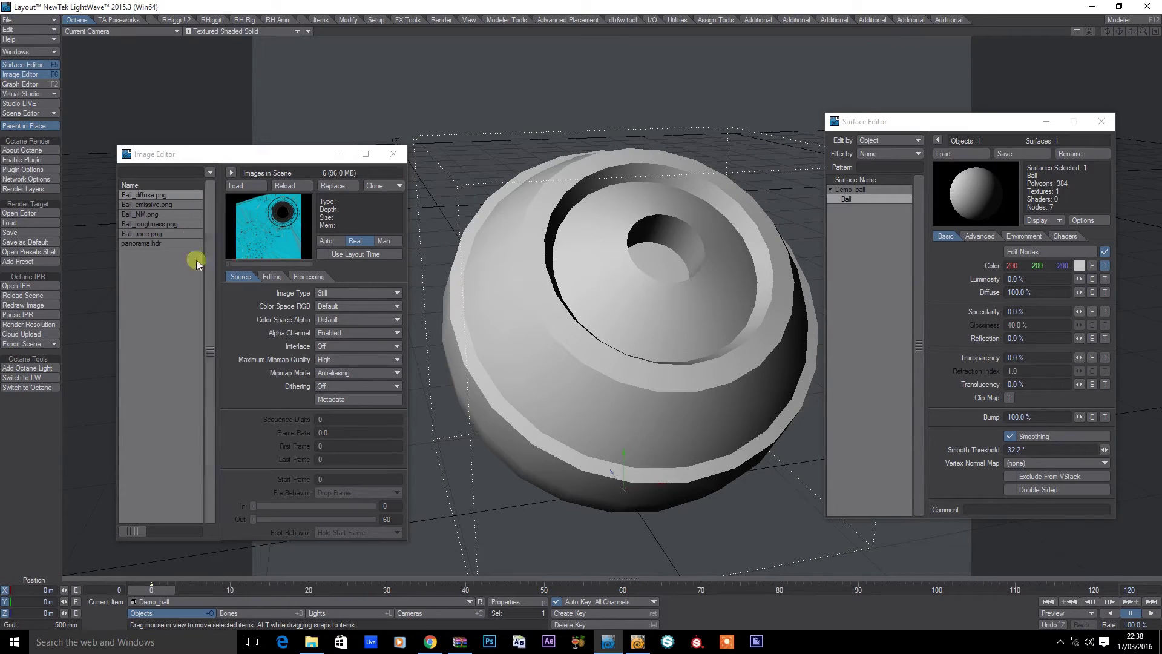
Select panorama.hdr in the Image Editor and open the Octane Render Target node editor.
click(142, 242)
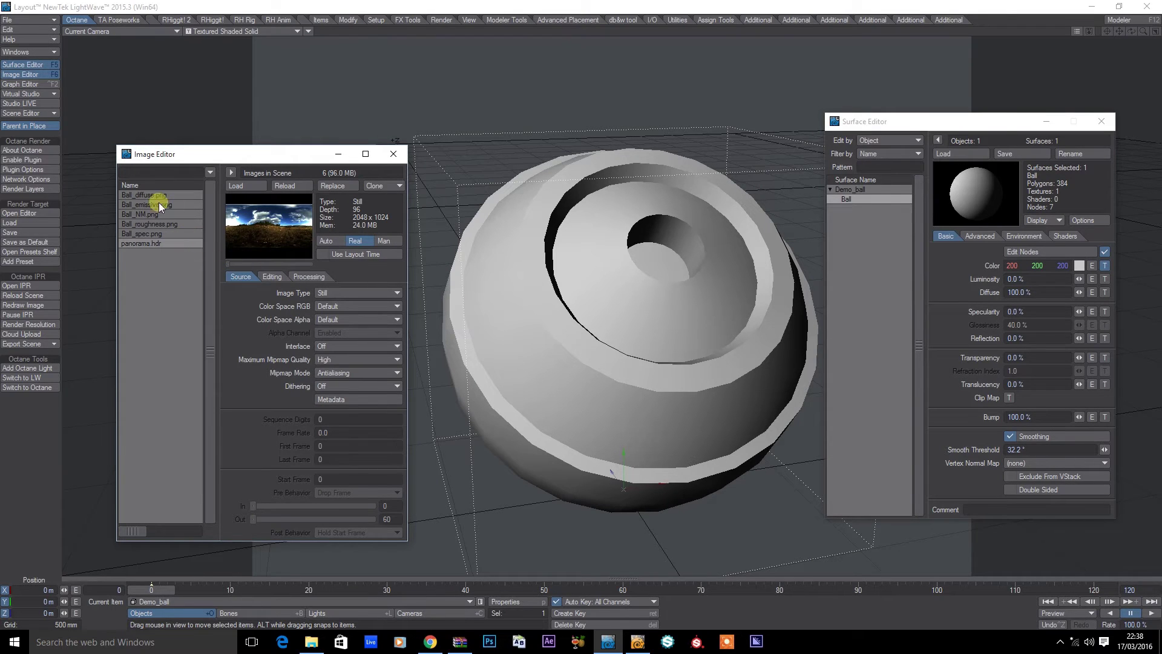
click(44, 213)
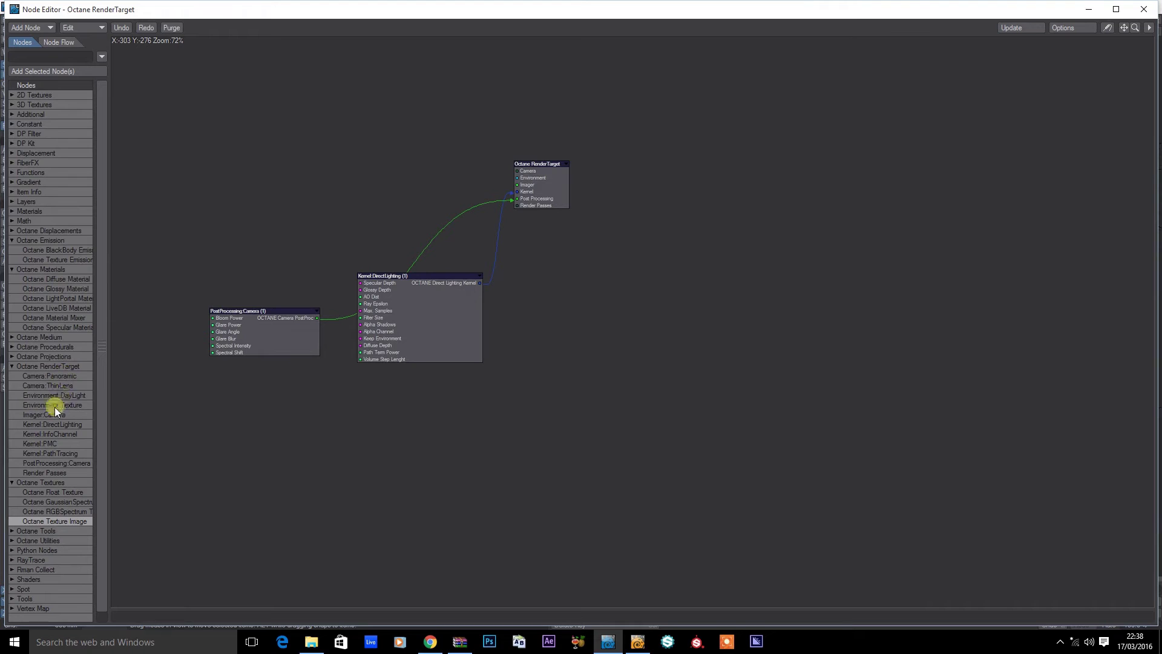
Add Environment Texture and Texture Image nodes wired into the RenderTarget's Environment input.
double_click(28, 405)
drag(592, 316, 319, 190)
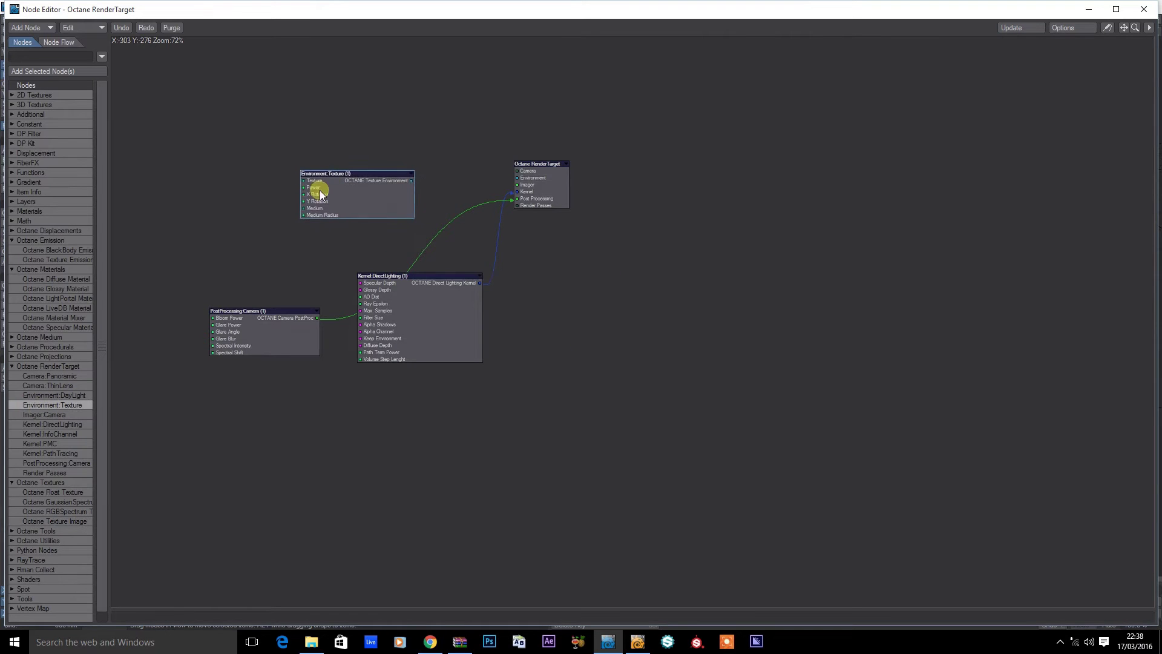
double_click(64, 519)
drag(621, 282, 178, 195)
drag(230, 230, 305, 181)
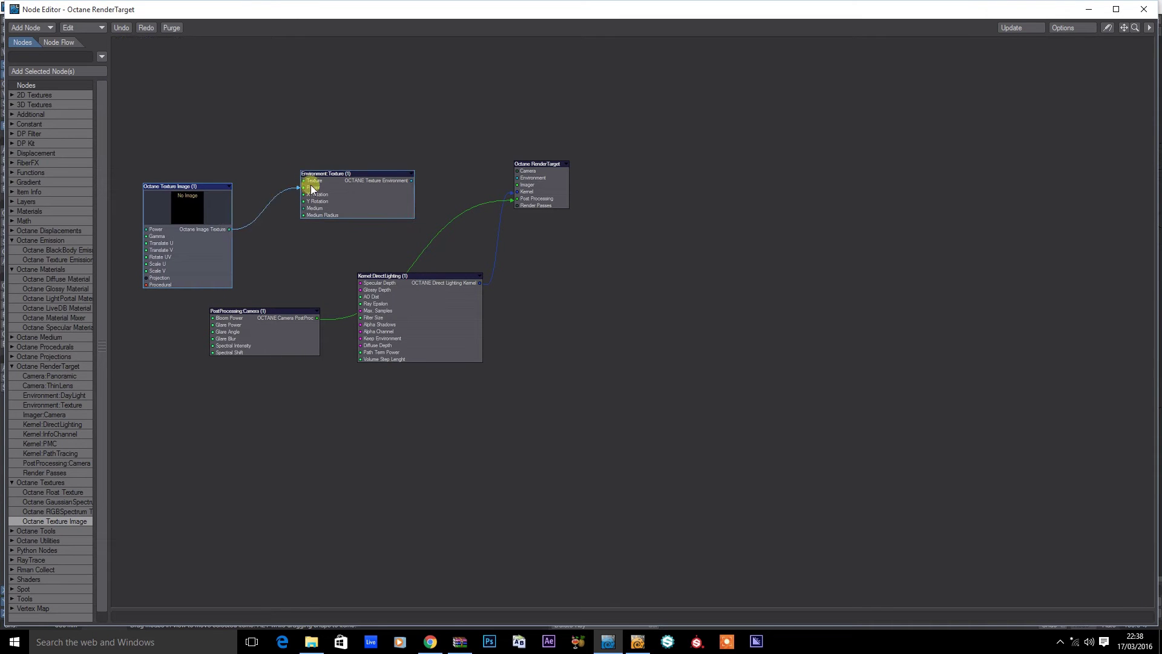
drag(414, 183, 518, 178)
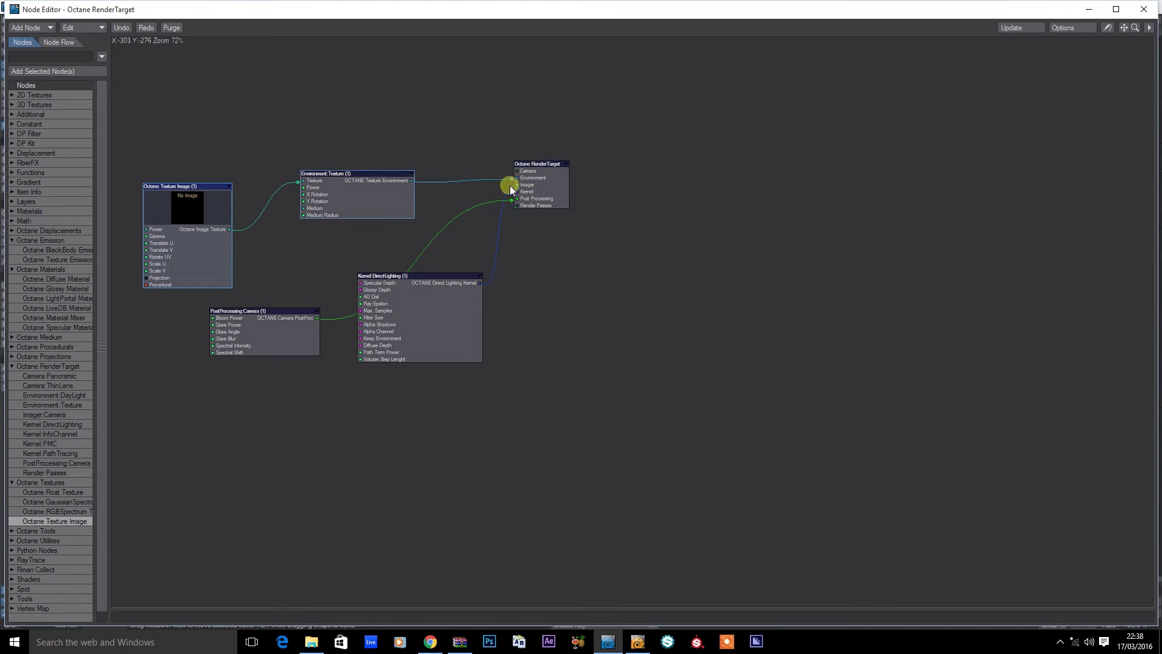
Load panorama.hdr into the Texture Image node and start the interactive preview render.
double_click(194, 208)
click(736, 226)
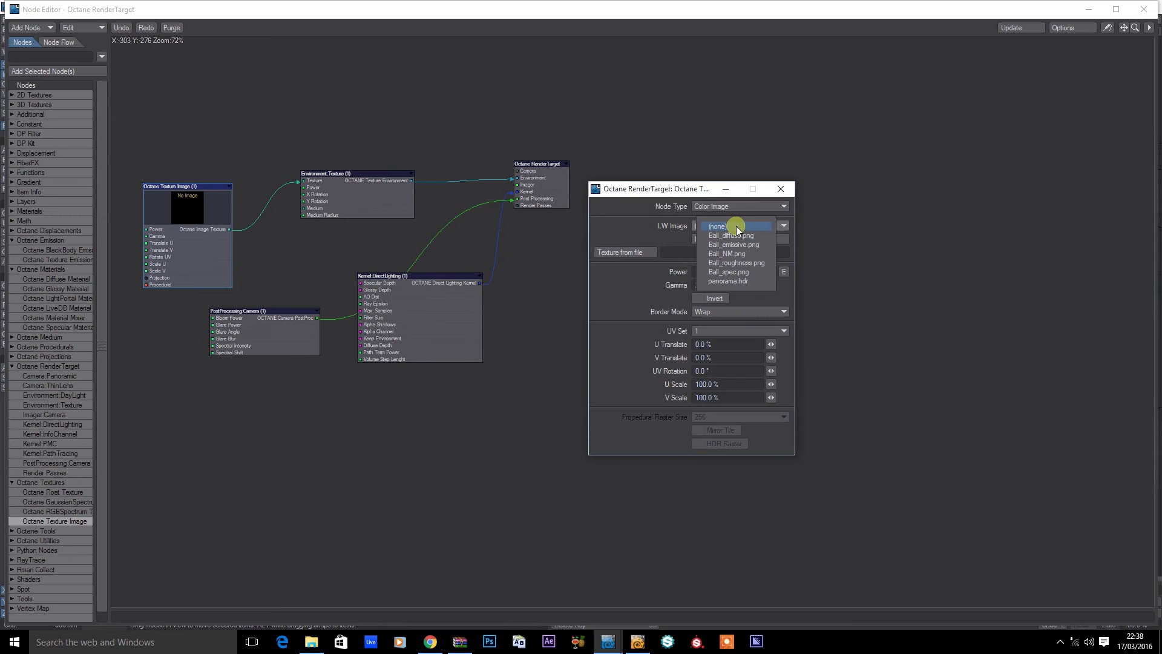
click(762, 280)
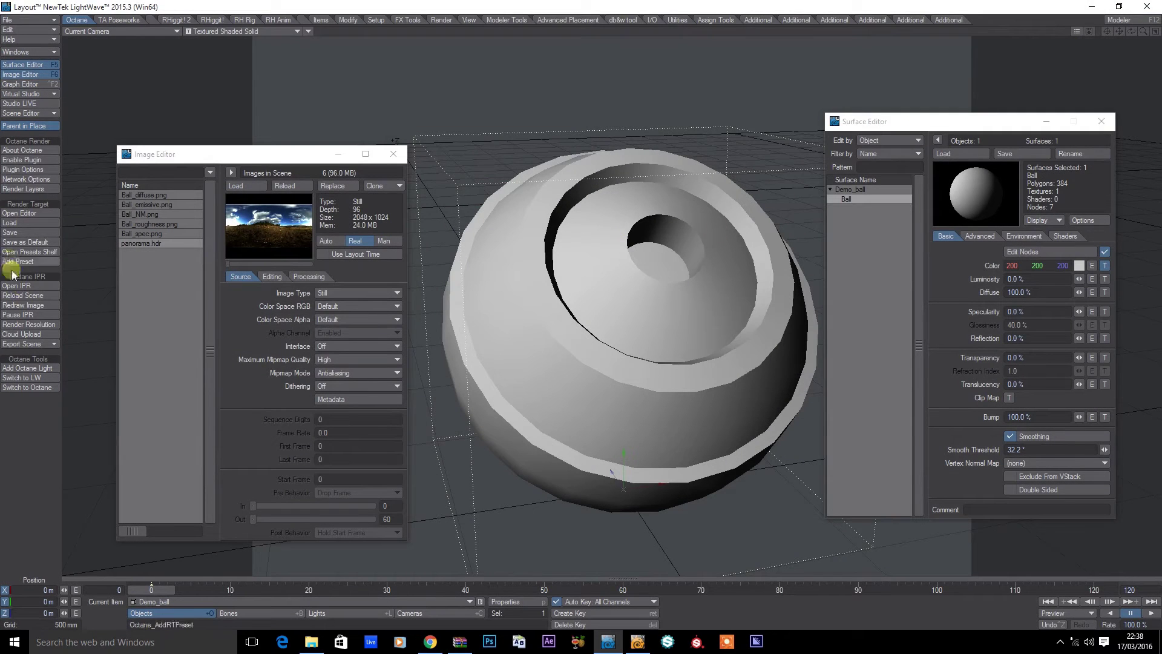
click(18, 285)
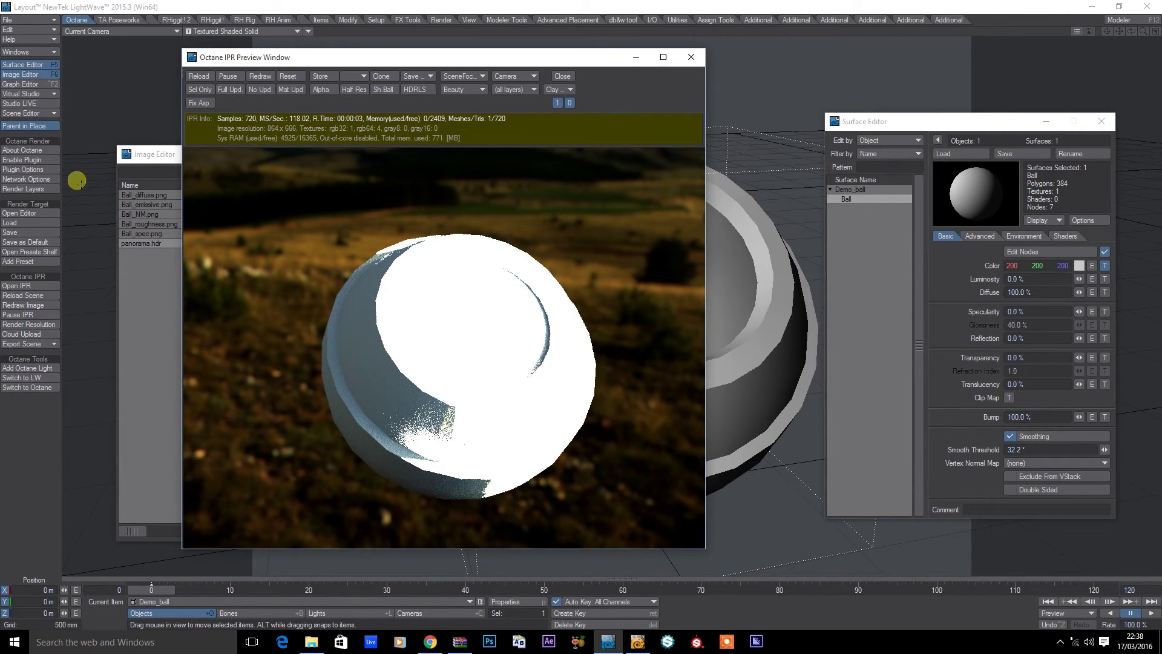
Set the panorama image's Gamma to 1.0 and close the node editor and preview.
click(21, 213)
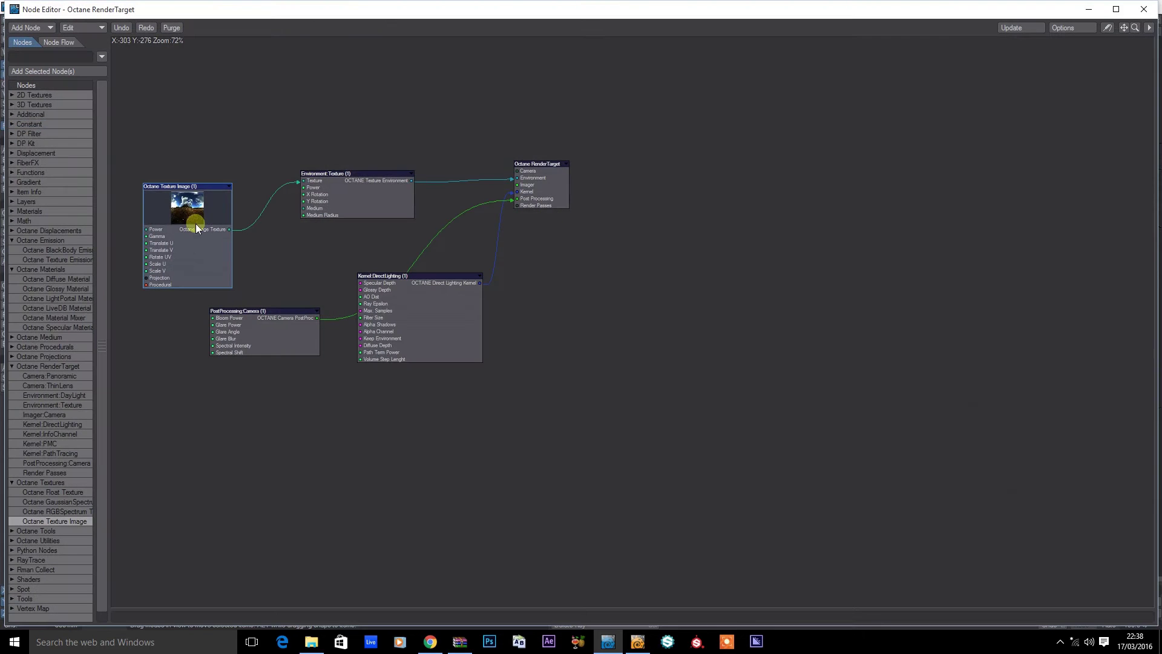
double_click(221, 209)
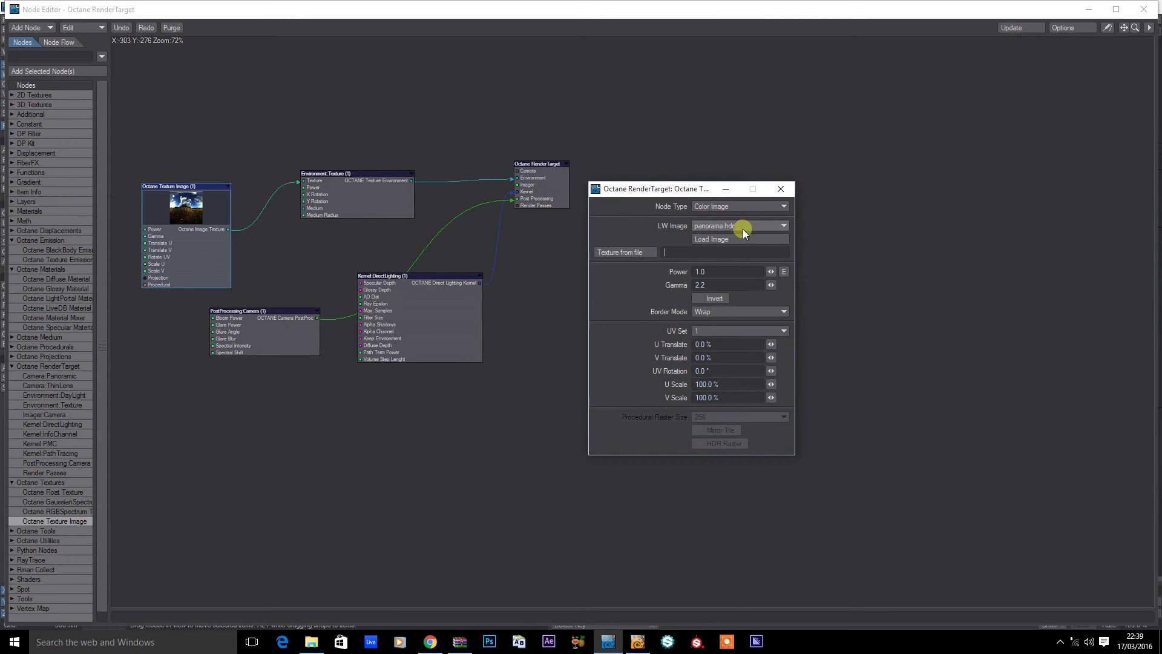
click(712, 284)
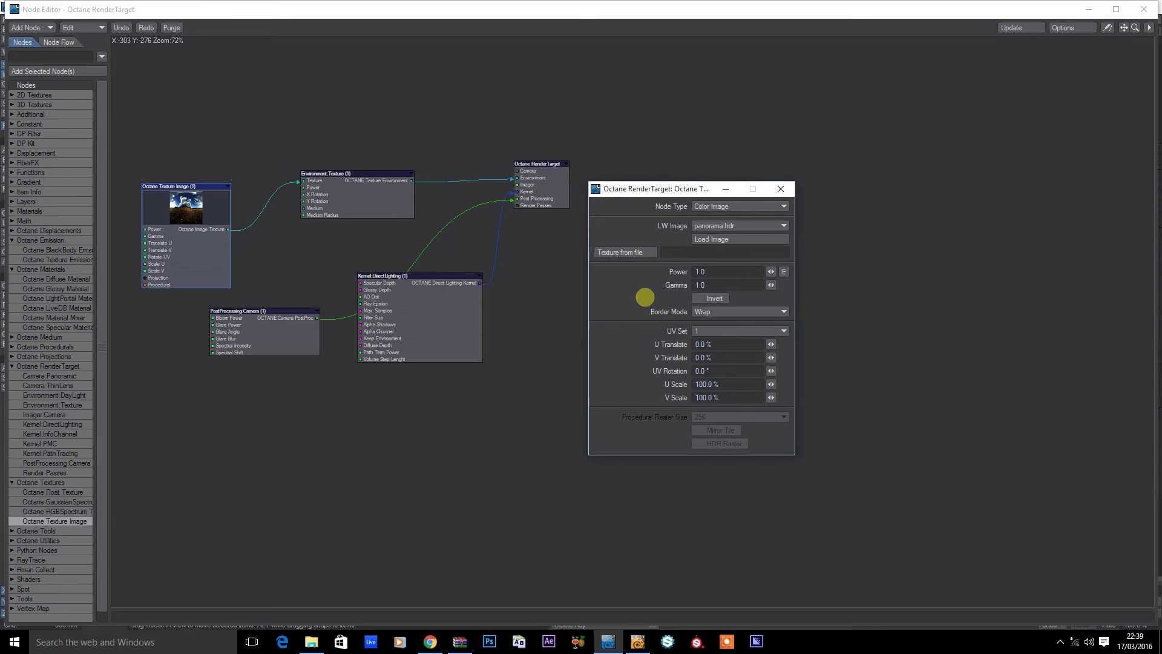
click(780, 189)
click(1144, 9)
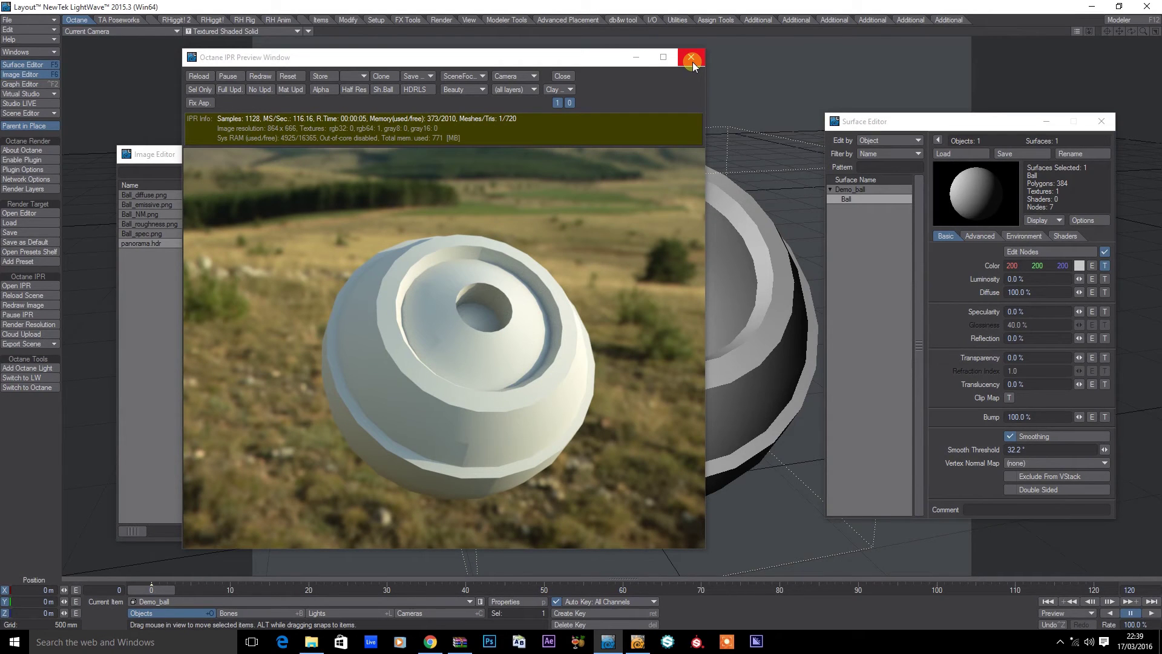
click(691, 59)
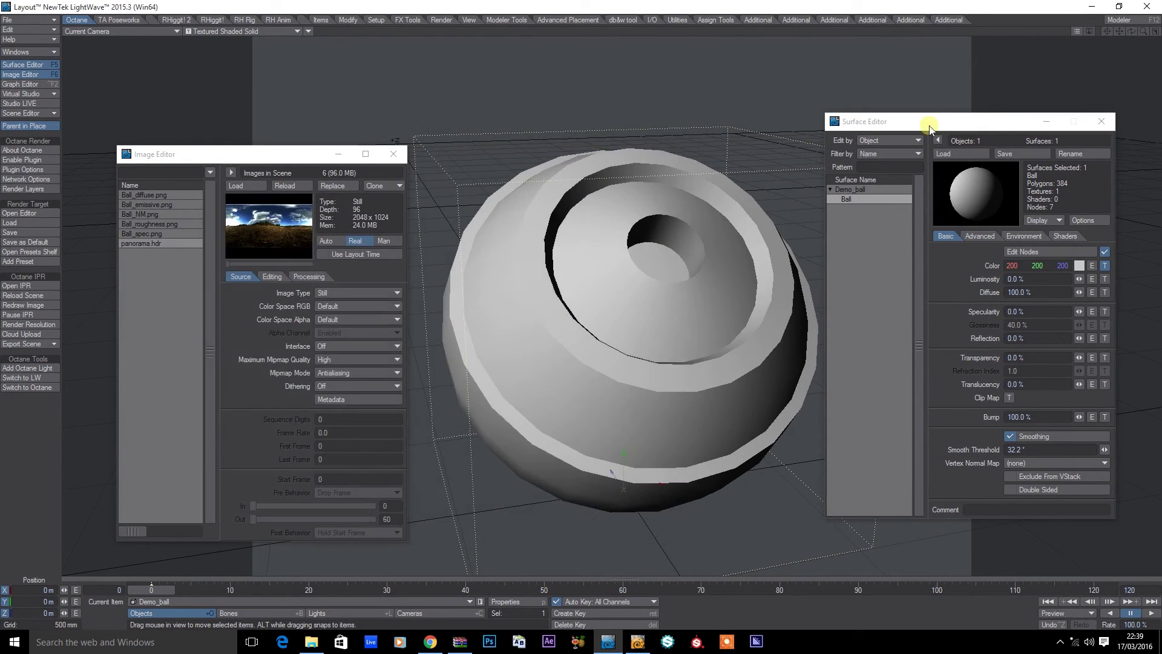
Add an Octane Glossy Material node in the Ball surface's node editor.
drag(930, 123, 658, 120)
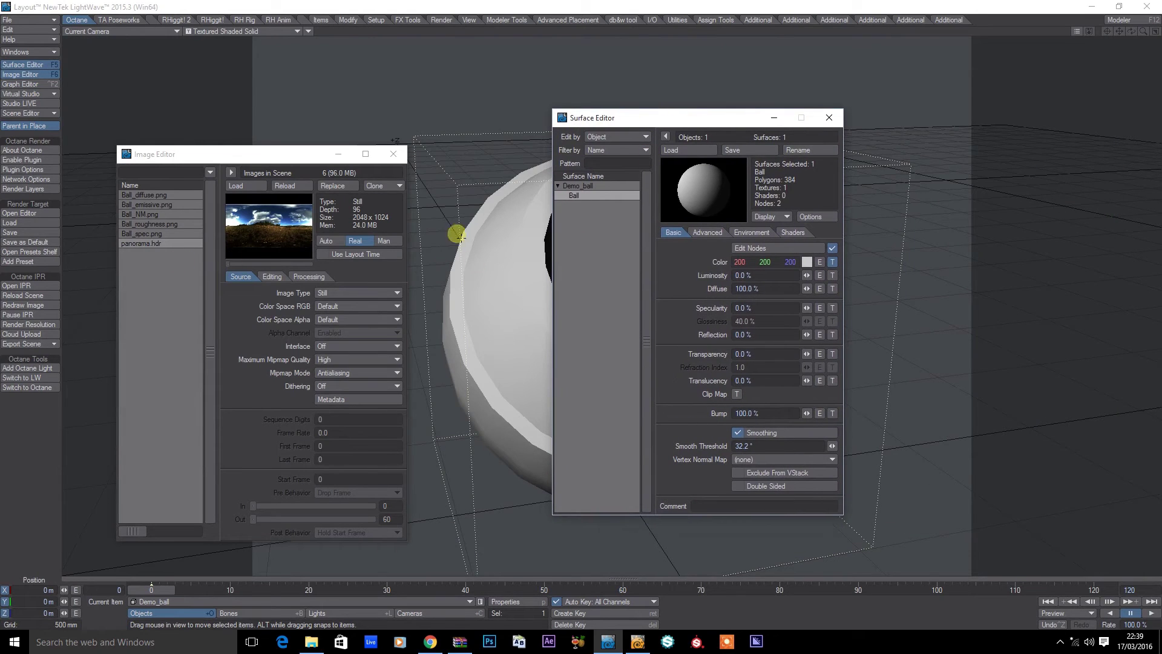
click(756, 250)
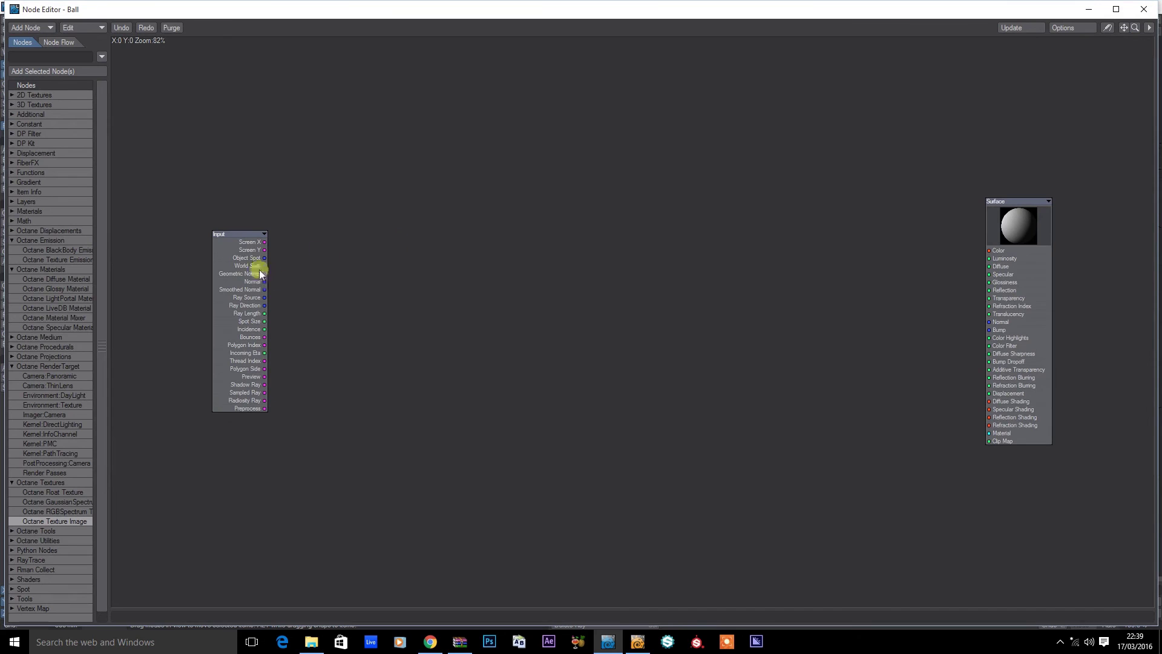
double_click(28, 289)
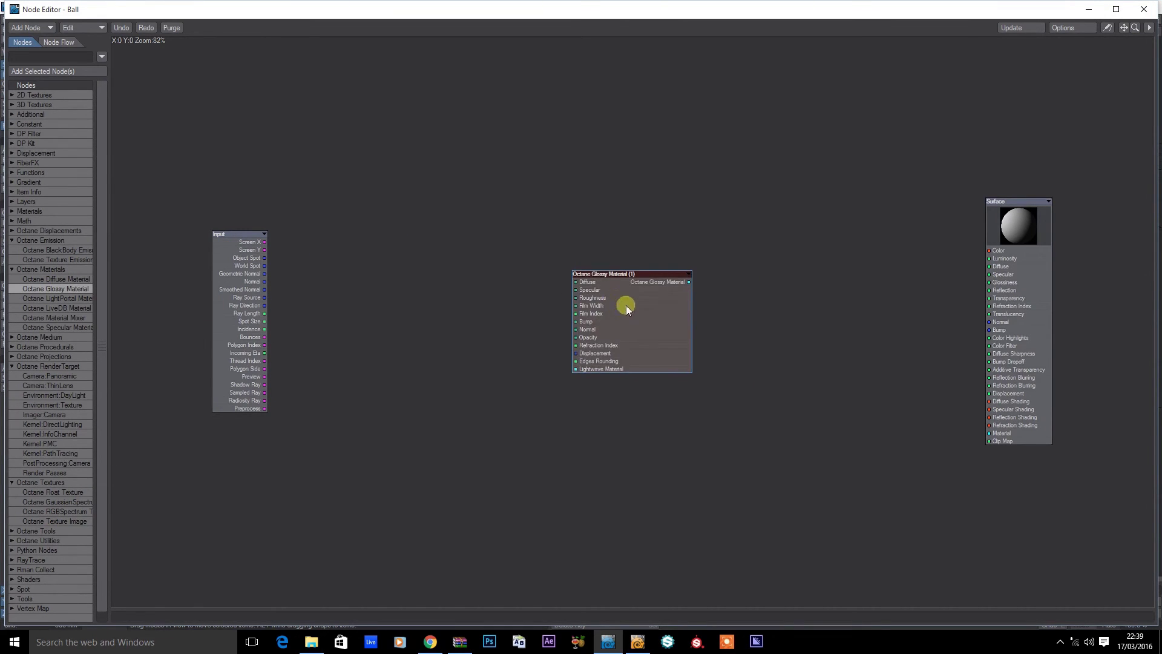
drag(616, 300, 677, 300)
Add a Texture Image node using Ball_diffuse.png and wire it to the glossy Diffuse input.
double_click(61, 521)
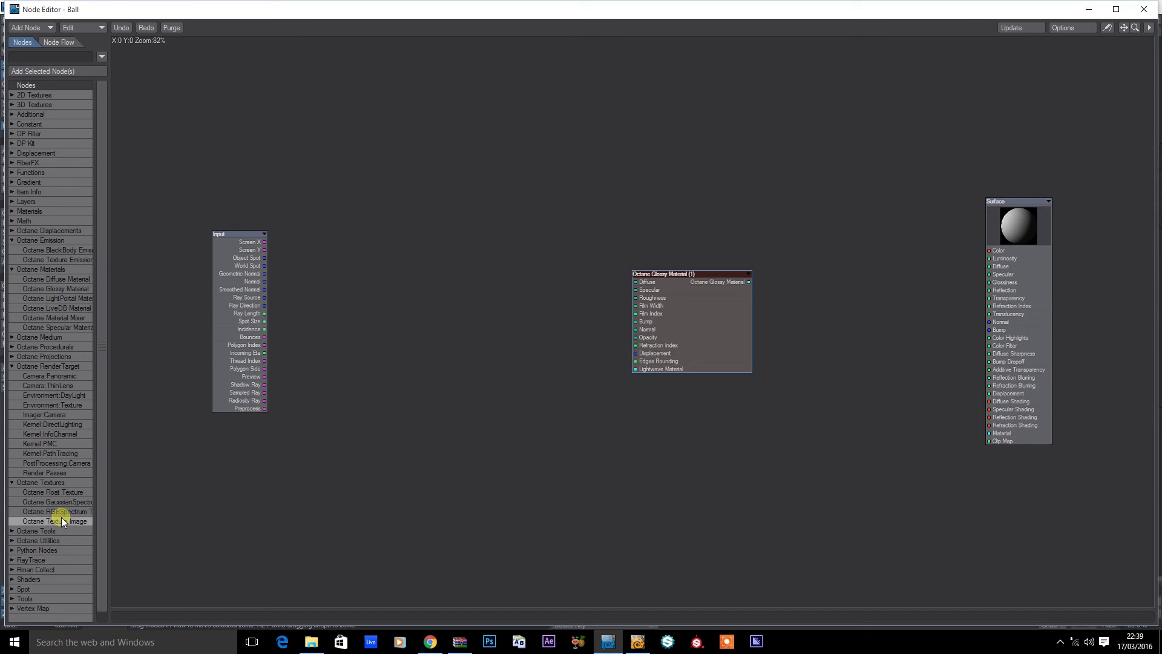
drag(615, 296, 477, 243)
click(438, 216)
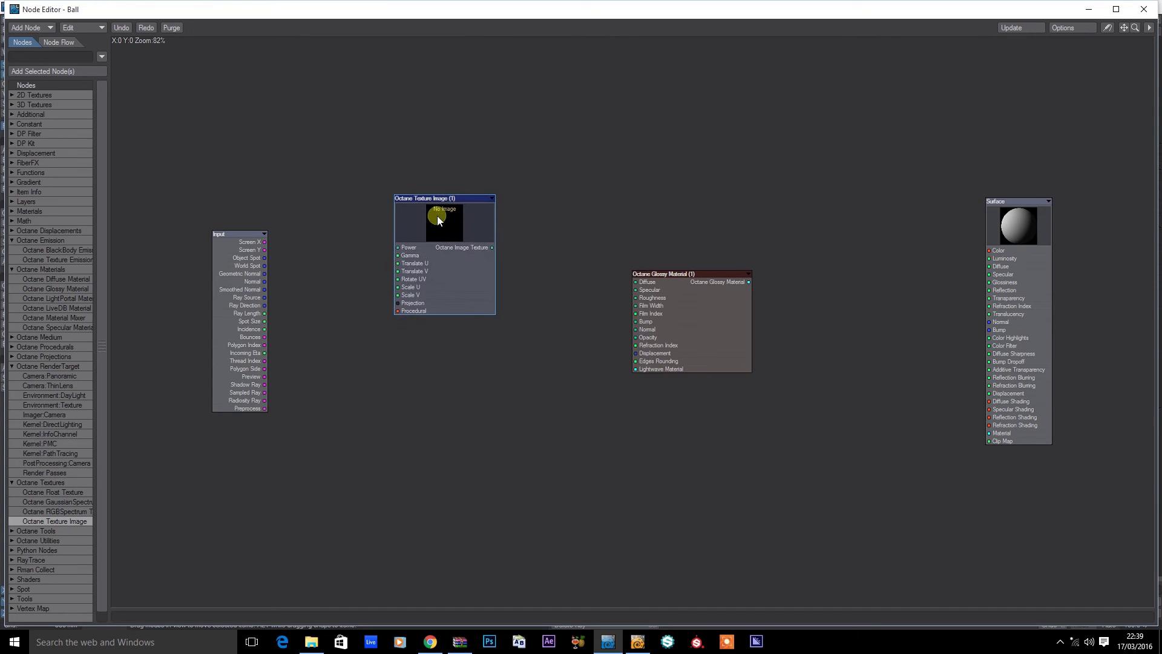
double_click(450, 225)
click(736, 225)
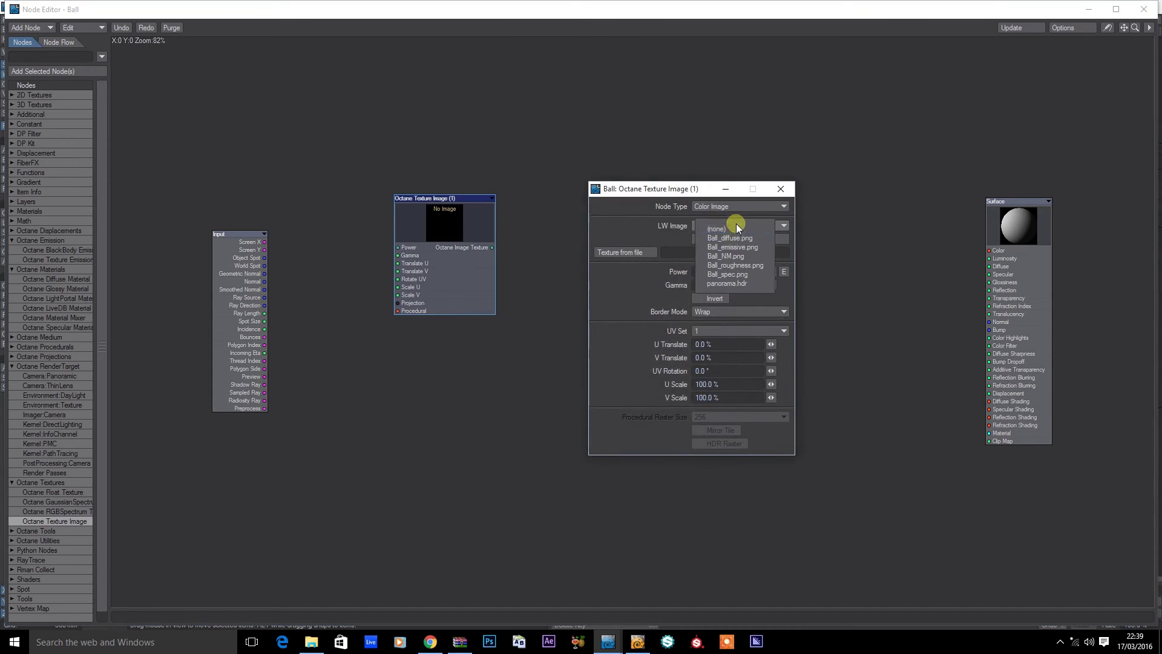
click(740, 239)
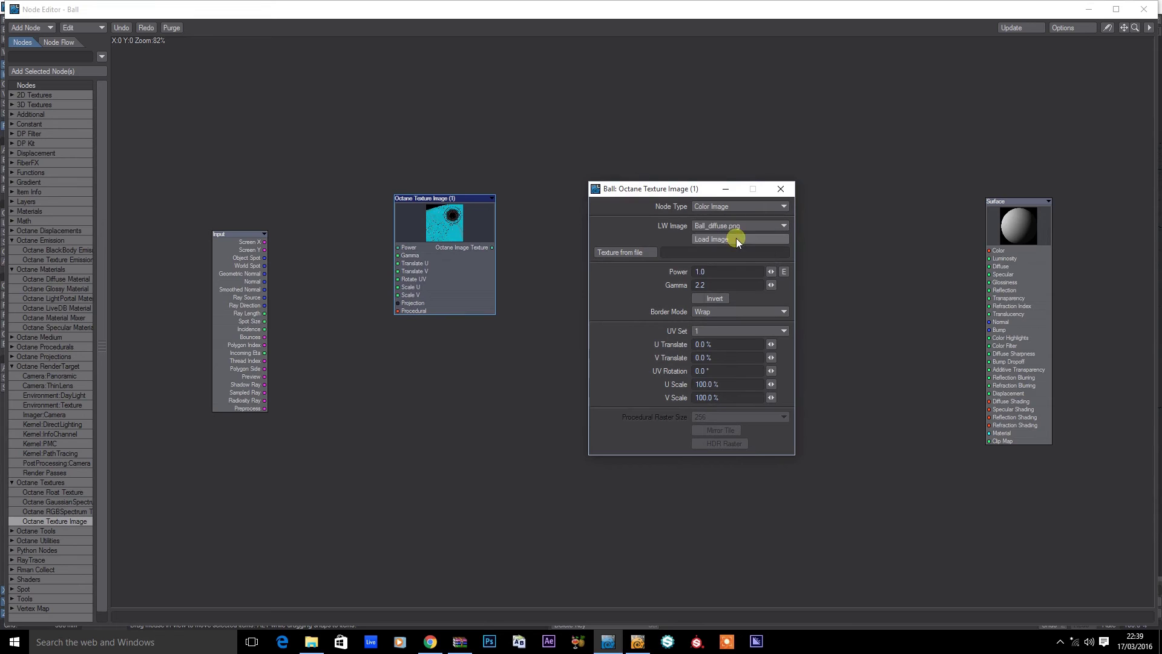
click(781, 189)
drag(492, 248, 638, 282)
click(449, 248)
Duplicate the texture node, load Ball_spec.png, and connect it to Specular.
key(ctrl+c)
key(ctrl+v)
drag(631, 315, 456, 354)
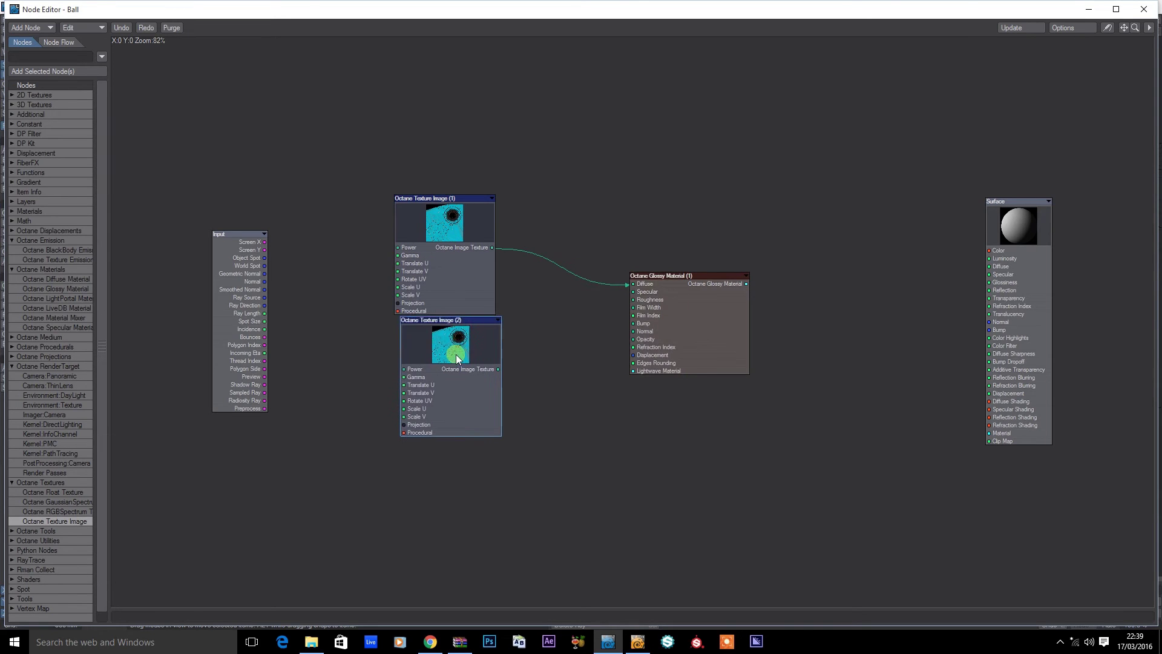
double_click(454, 354)
click(735, 227)
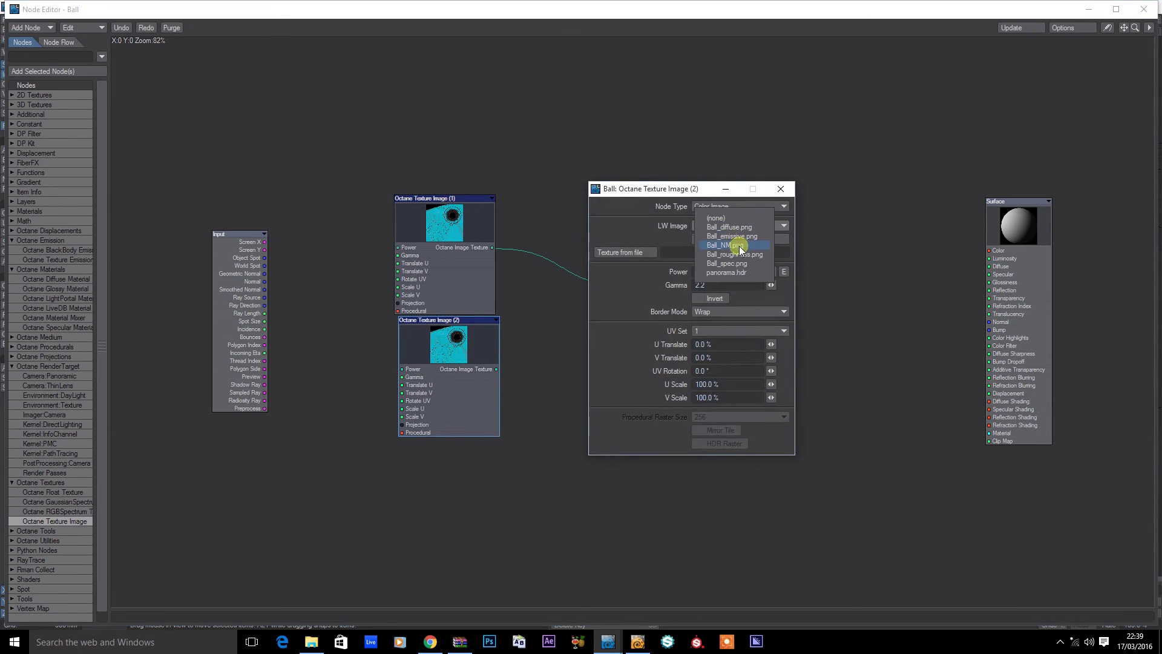
click(745, 264)
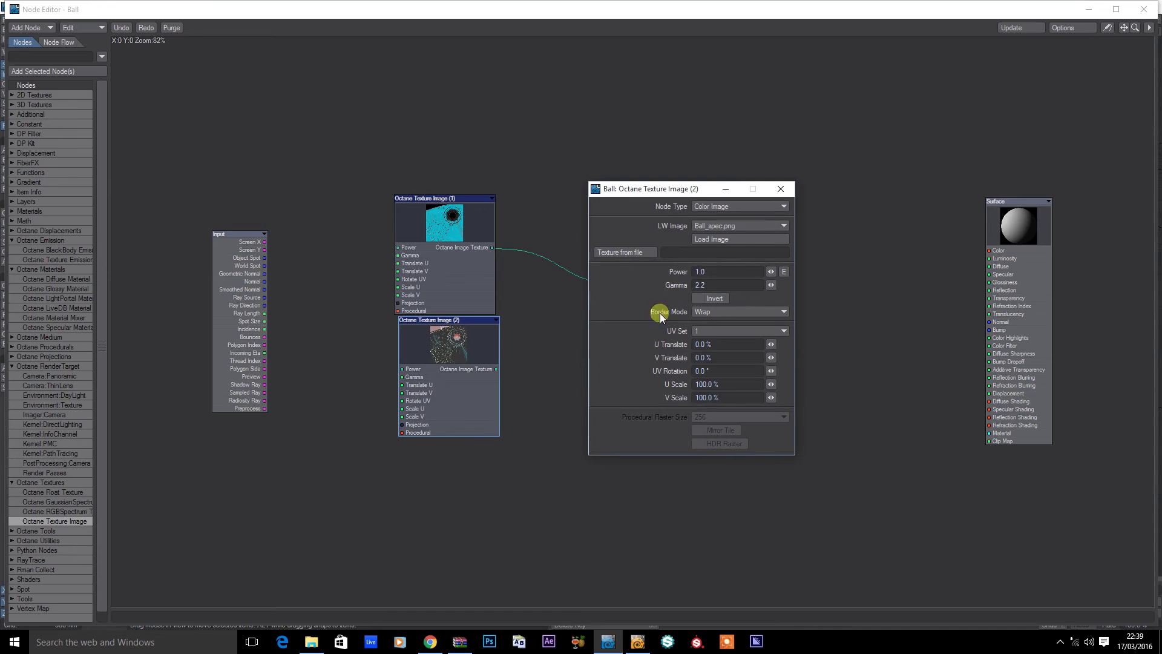
click(781, 188)
drag(498, 369, 647, 293)
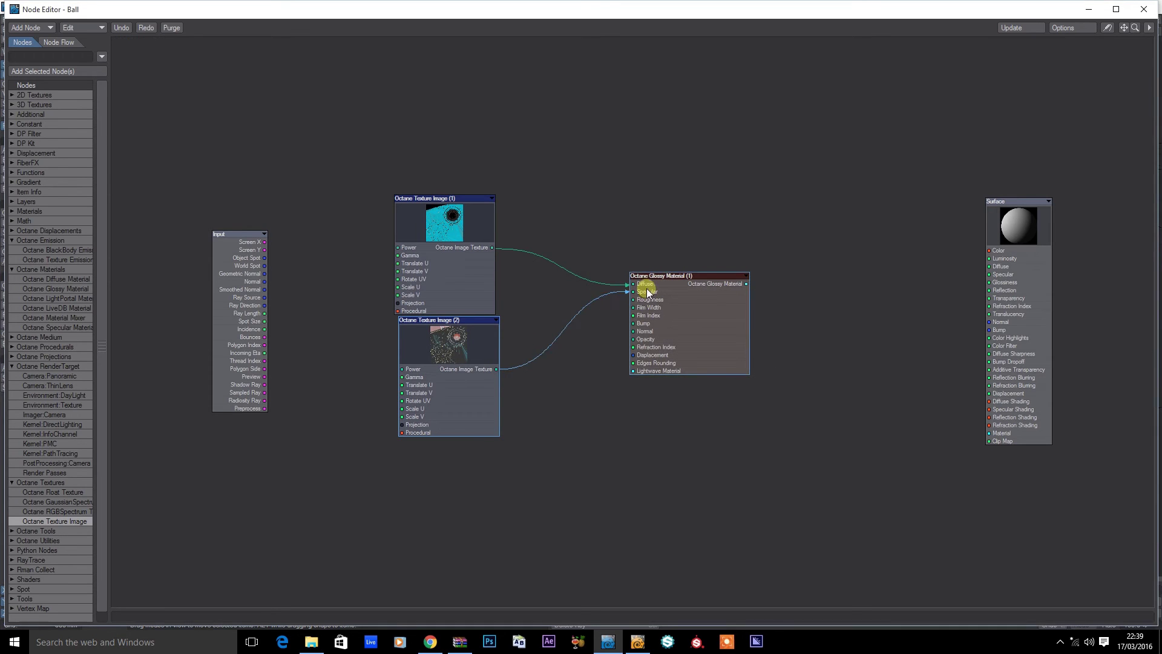
Paste two more texture nodes and connect Ball_roughness.png to Roughness.
click(448, 340)
key(ctrl+c)
key(ctrl+v)
drag(653, 311, 511, 477)
key(ctrl+v)
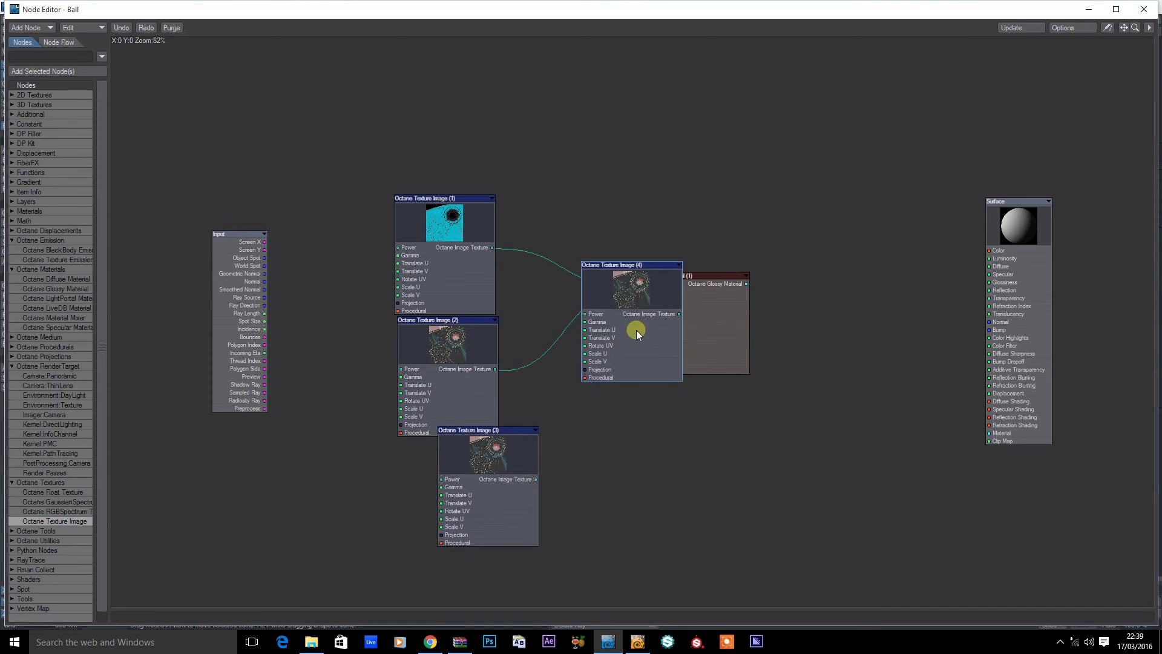
drag(636, 329, 619, 498)
double_click(517, 456)
click(749, 224)
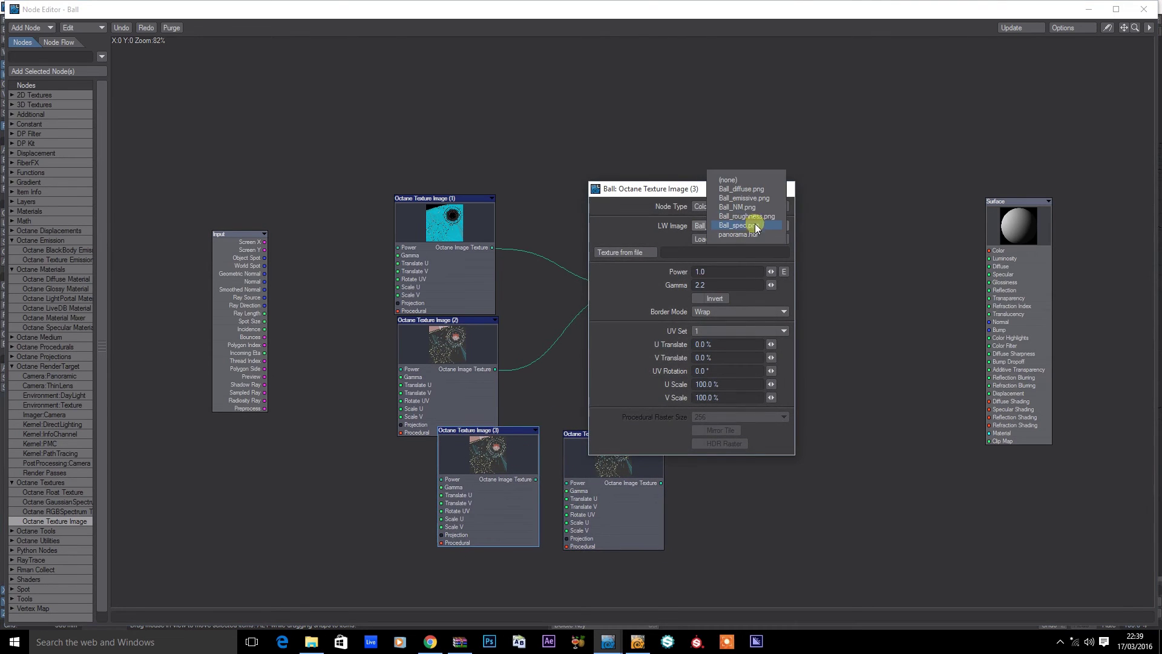
click(762, 217)
click(788, 189)
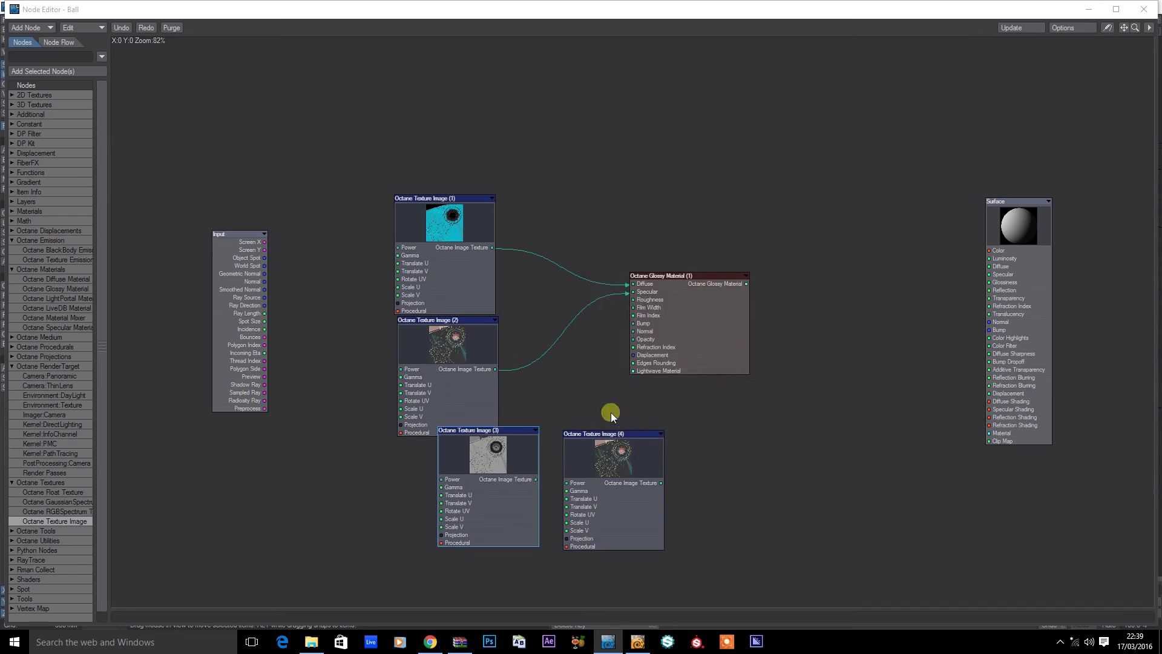
drag(536, 479, 633, 299)
Load Ball_NM.png into the fourth node, wire it to Normal, and start the preview render.
click(620, 455)
double_click(619, 454)
click(746, 226)
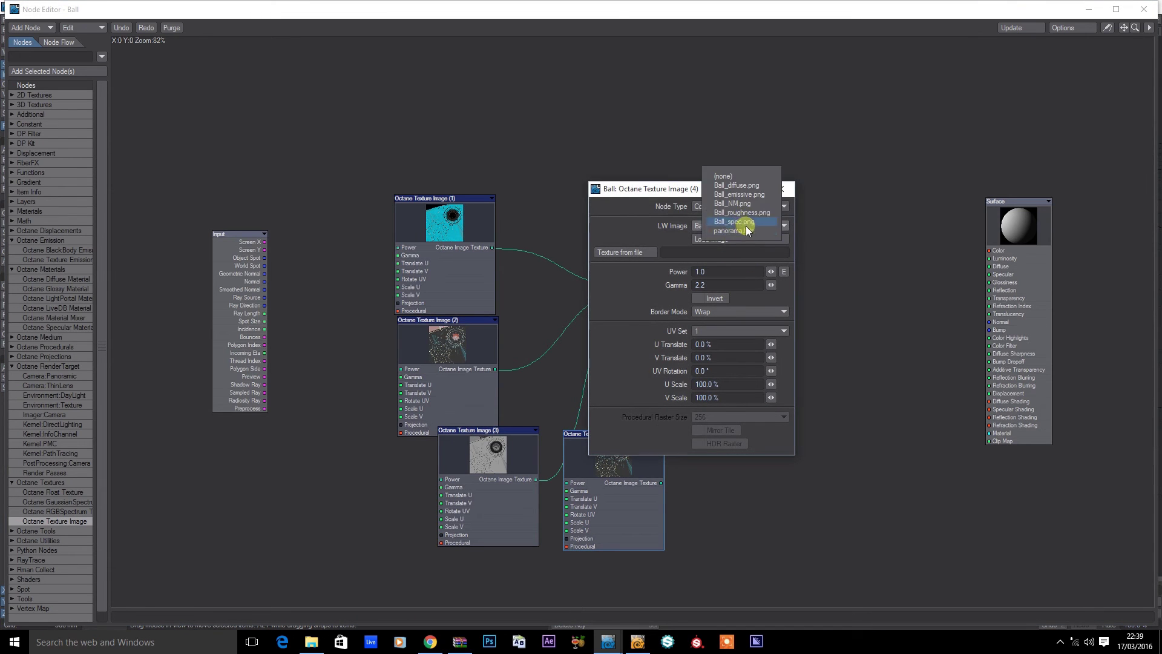
click(753, 205)
click(781, 188)
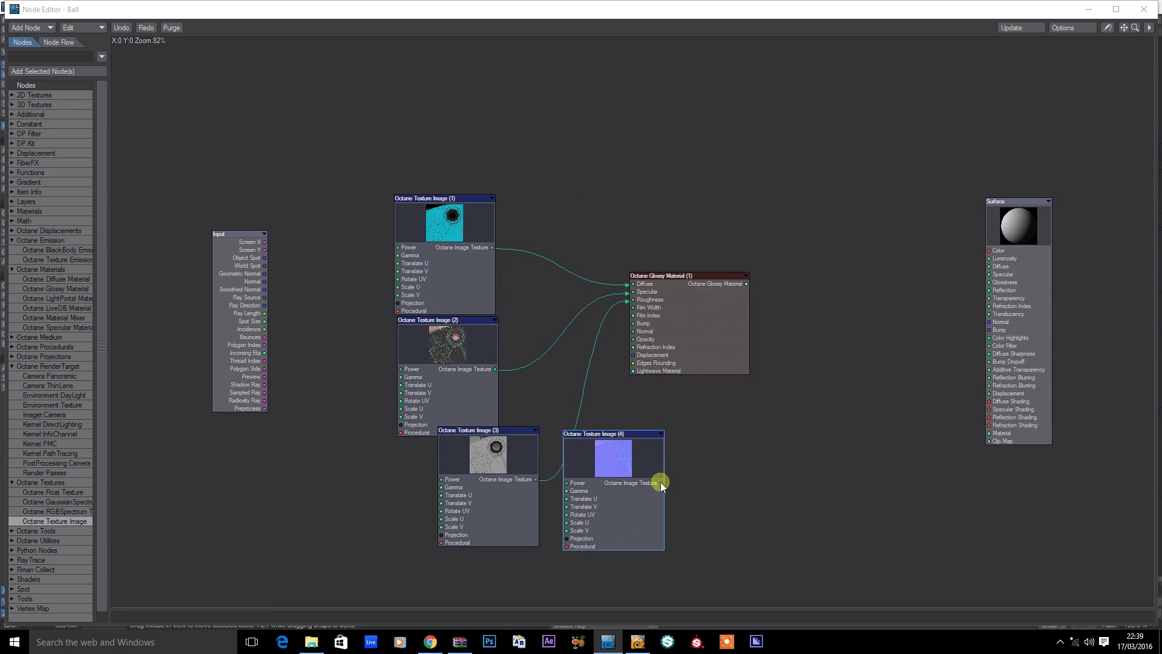
drag(661, 482, 657, 329)
drag(746, 284, 996, 435)
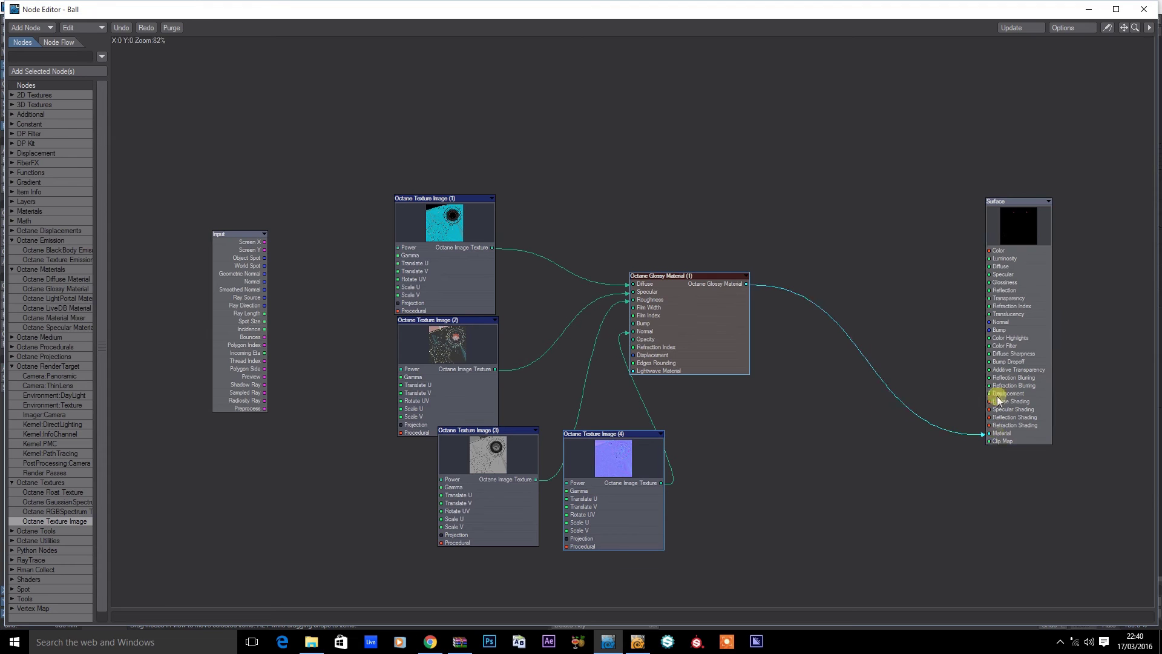
click(1144, 10)
click(41, 286)
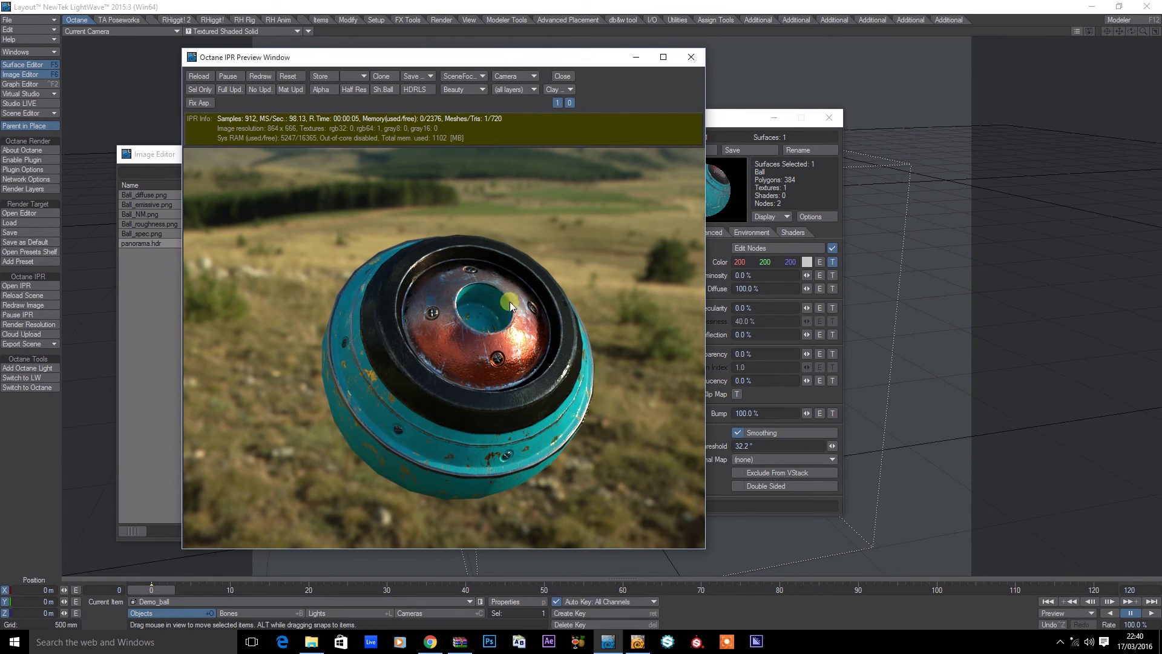
Close the Octane preview render and reopen the Ball surface's node graph.
click(691, 57)
click(768, 248)
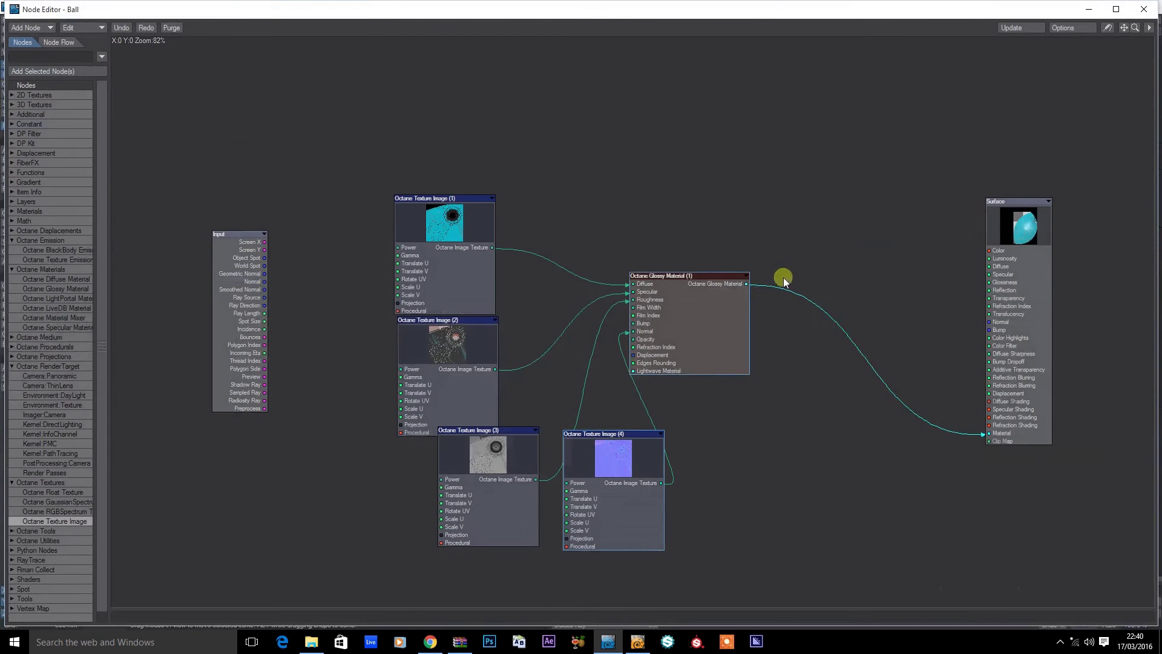
Add BlackBody Emission, Diffuse Material and Material Mixer nodes and arrange them around the Glossy Material.
drag(629, 296, 677, 320)
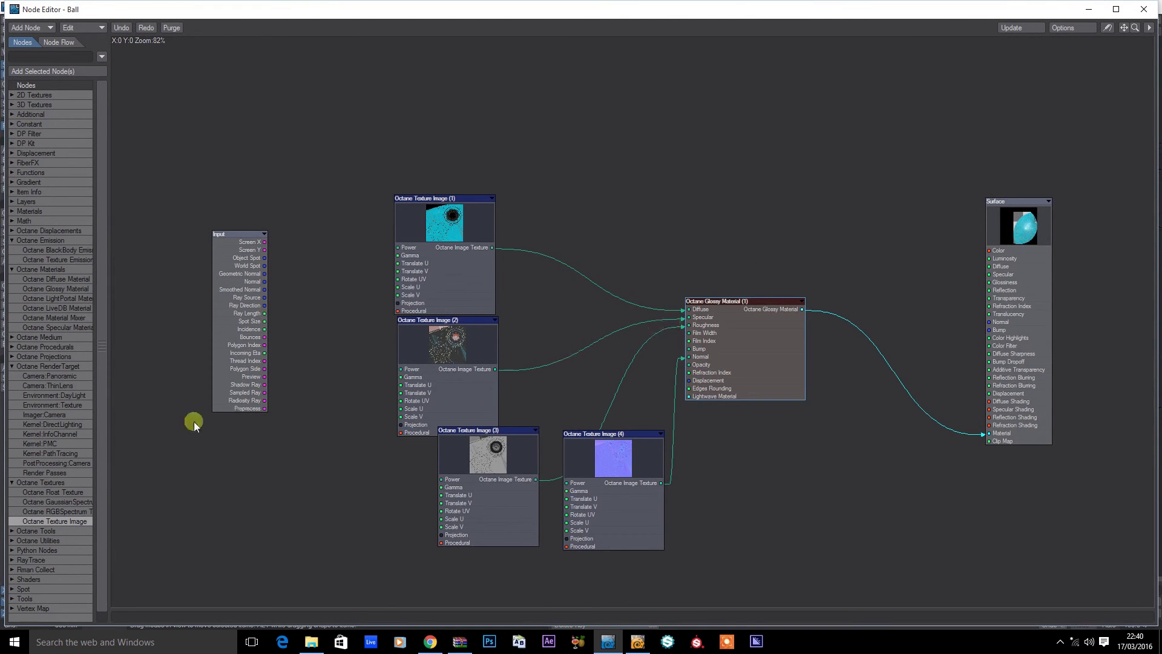
double_click(57, 251)
drag(610, 317, 621, 242)
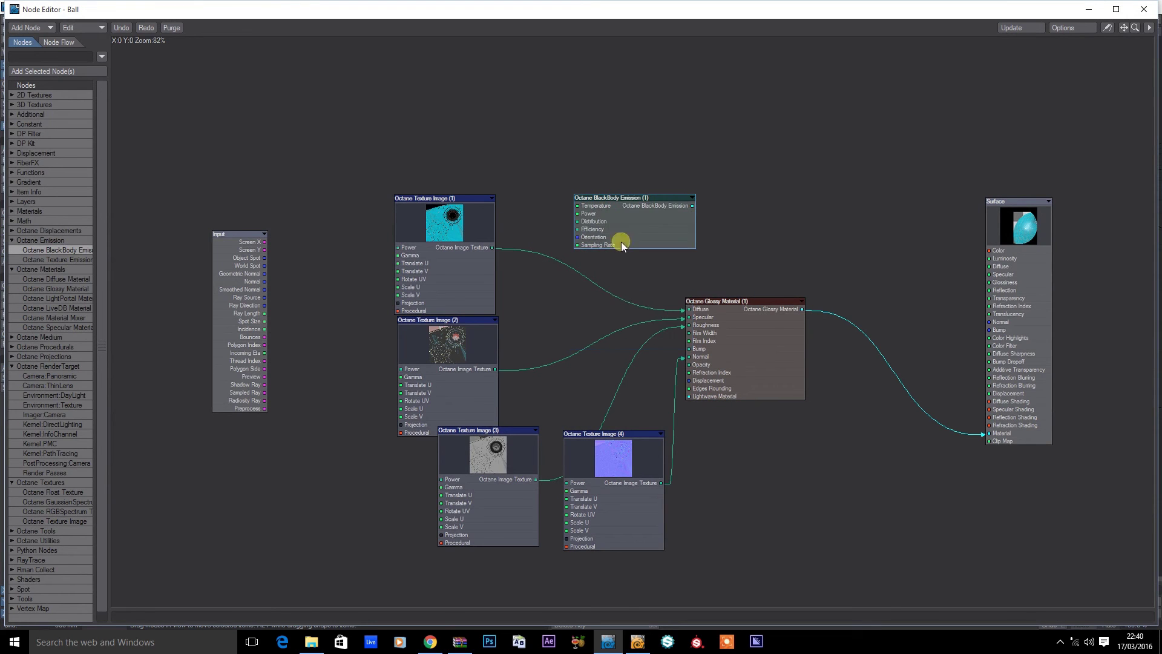
double_click(44, 279)
drag(582, 308, 743, 196)
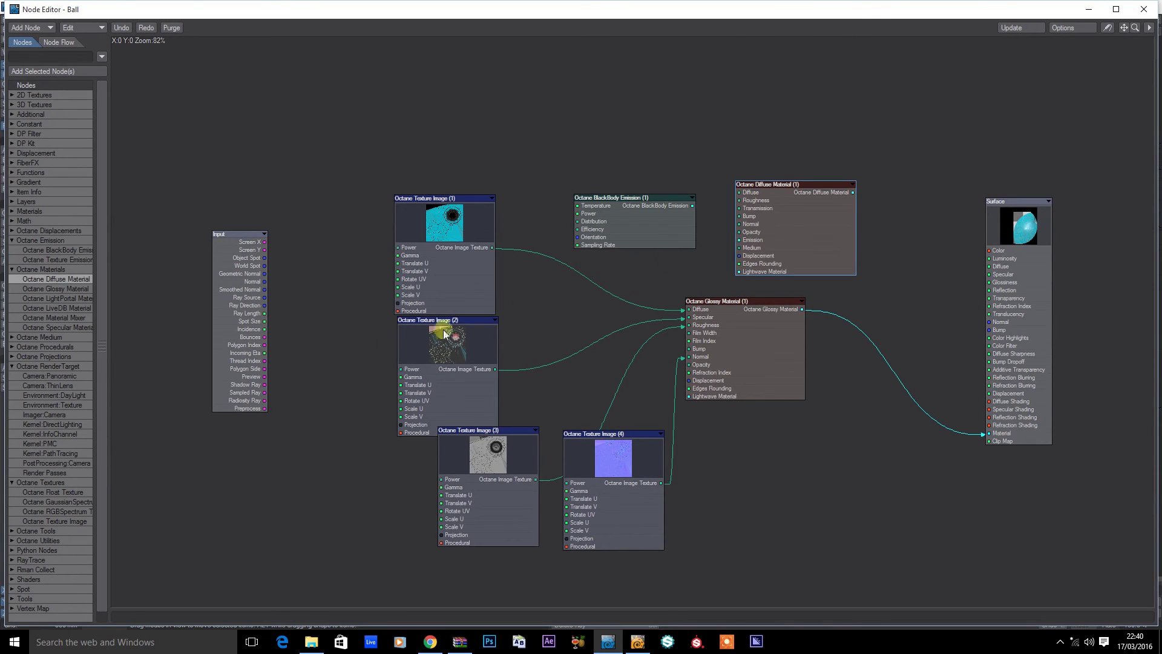
double_click(53, 317)
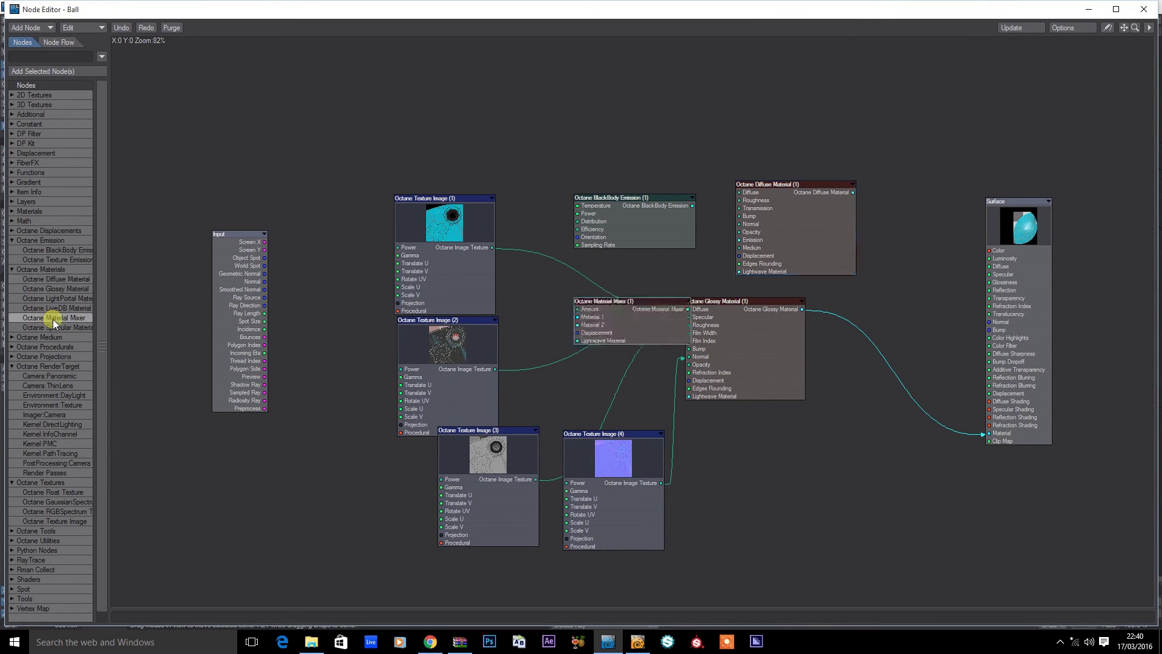
drag(844, 354, 877, 332)
Wire BlackBody into Diffuse Emission, Diffuse and Glossy into mixer Materials 1 and 2, and unplug Glossy from Surface.
drag(692, 205, 739, 240)
drag(853, 192, 850, 347)
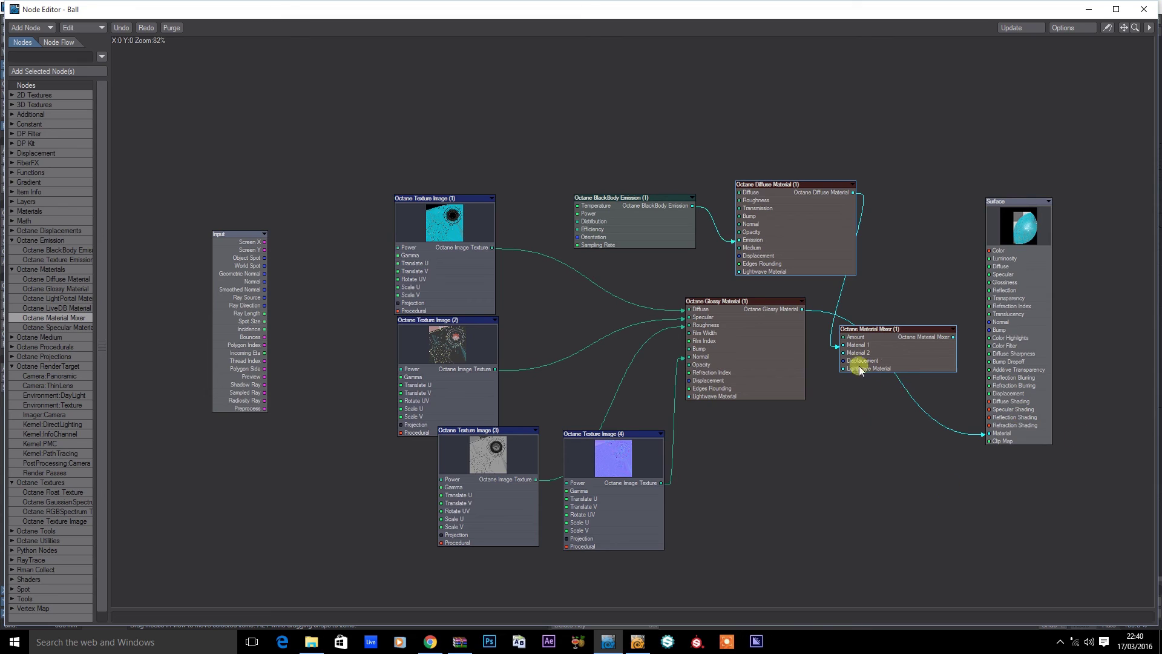
drag(802, 310, 847, 356)
drag(761, 373, 739, 418)
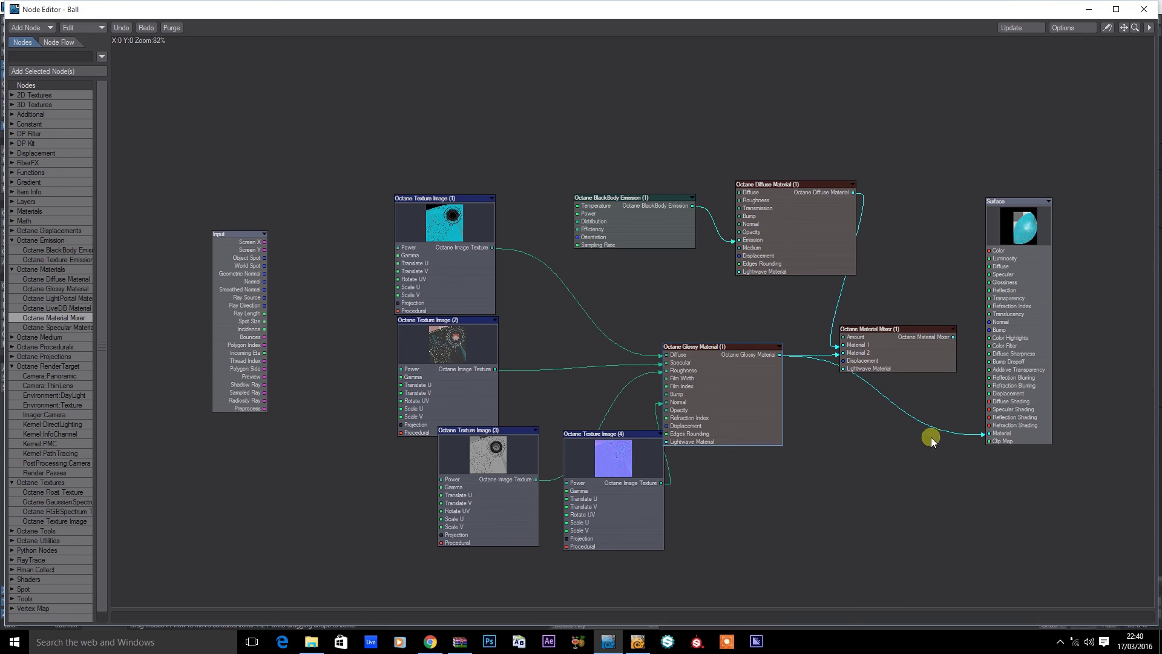
drag(973, 438, 982, 436)
mouse_move(771, 212)
mouse_down()
mouse_move(797, 200)
mouse_move(773, 212)
mouse_up()
click(441, 256)
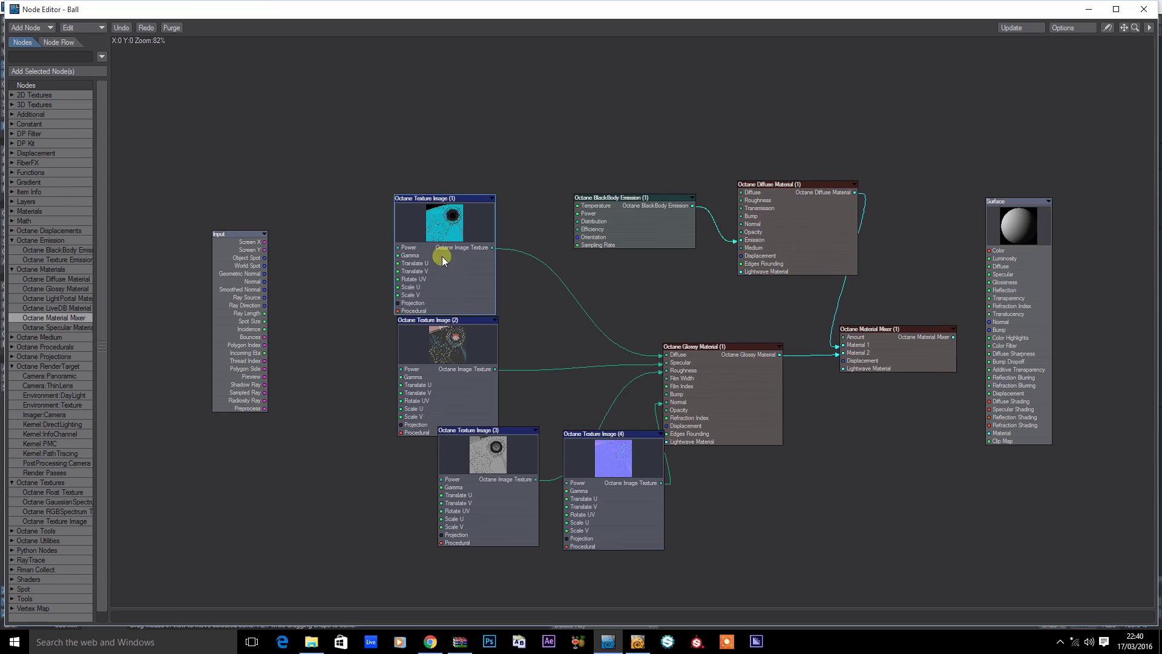
Duplicate the diffuse texture node and load Ball_emissive.png into the copy.
key(ctrl+c)
key(ctrl+v)
drag(636, 286, 615, 135)
double_click(626, 144)
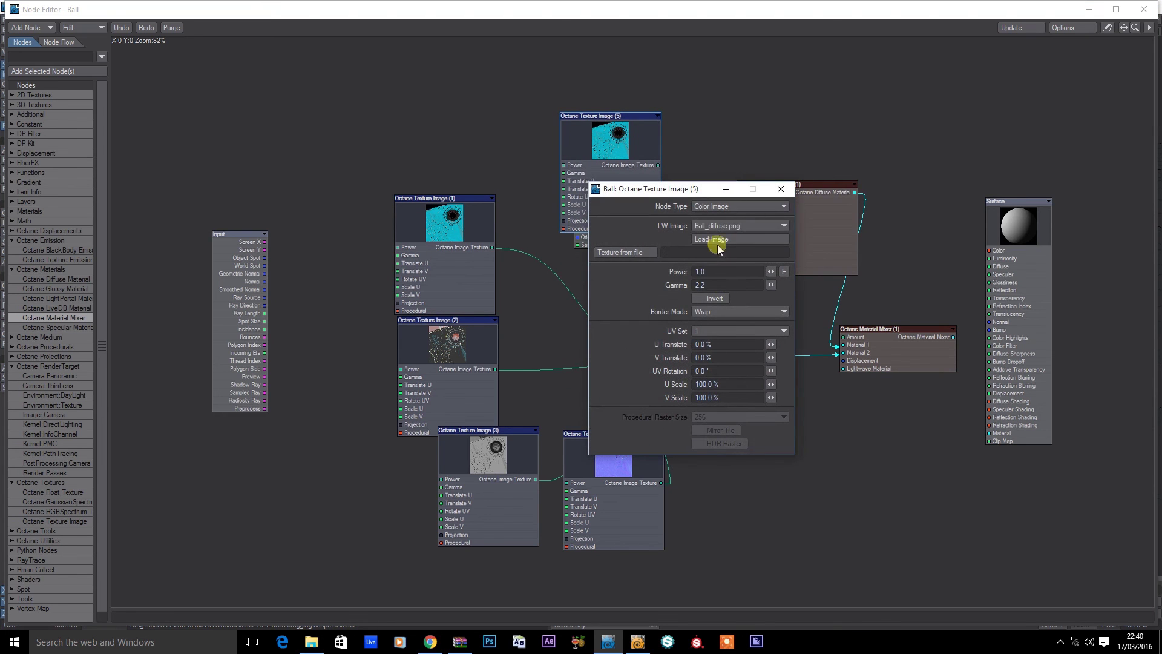
click(736, 226)
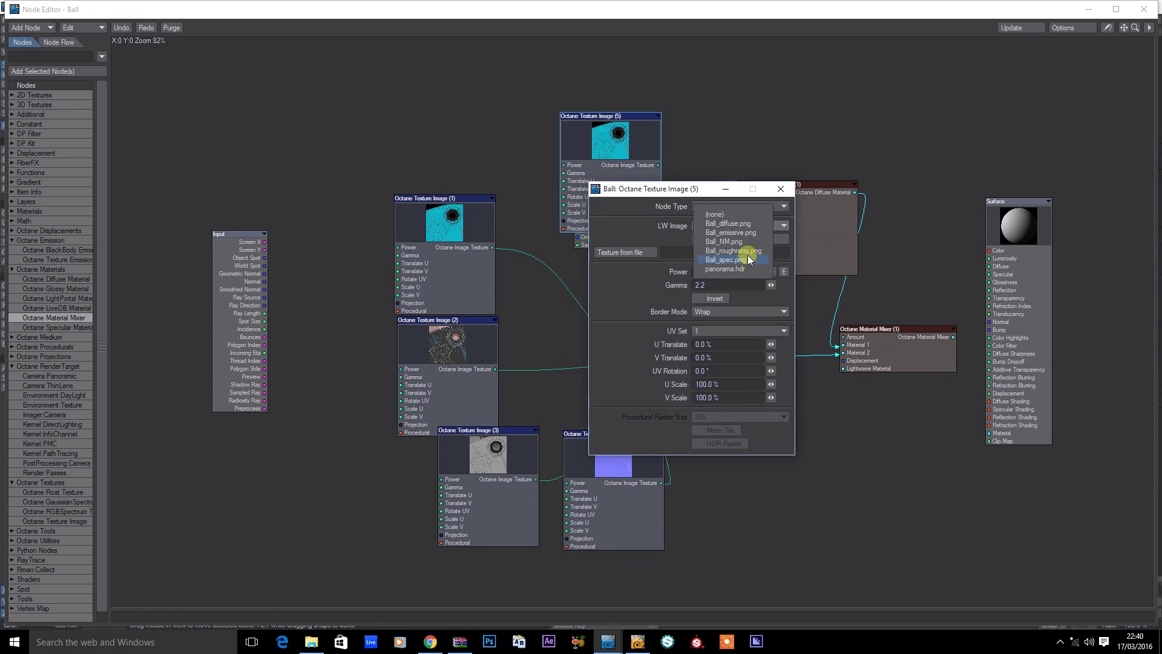
click(742, 232)
Wire the Ball_emissive texture to the mixer's Amount and the mixer into the Surface's Material.
click(781, 189)
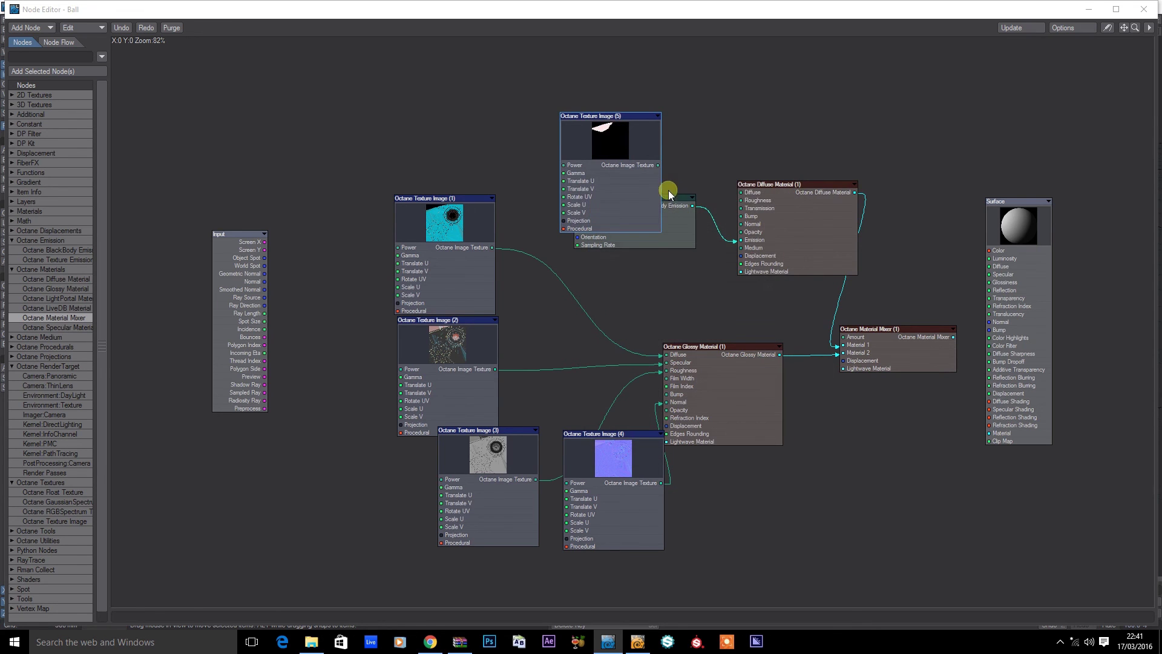
drag(742, 115, 843, 336)
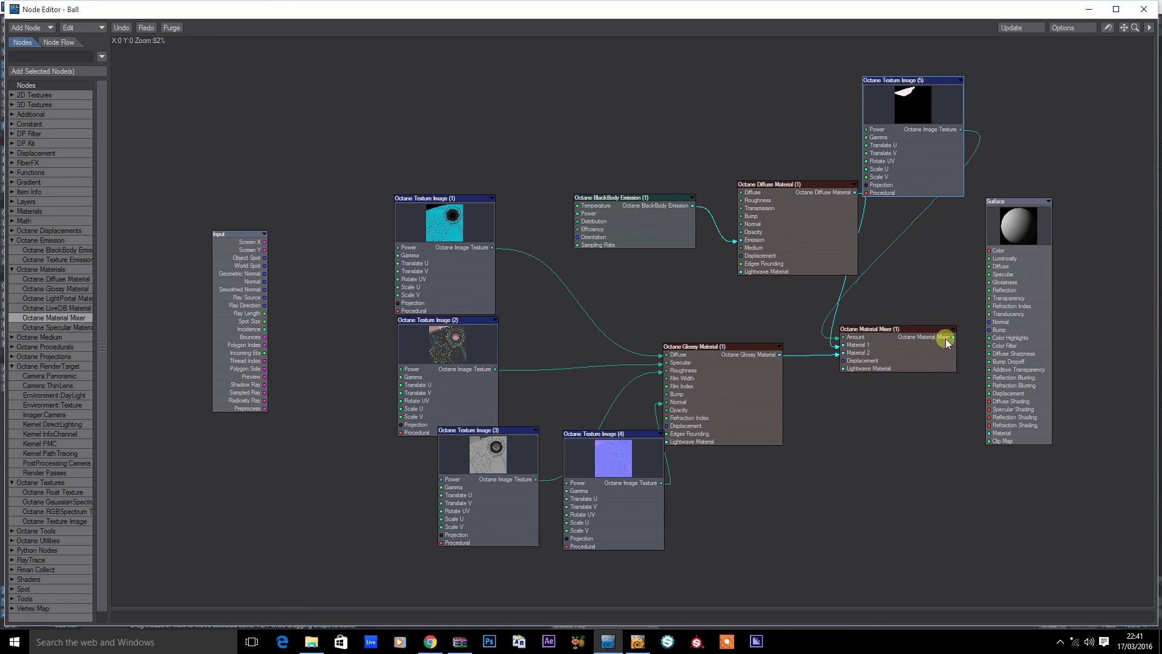
drag(954, 337, 985, 433)
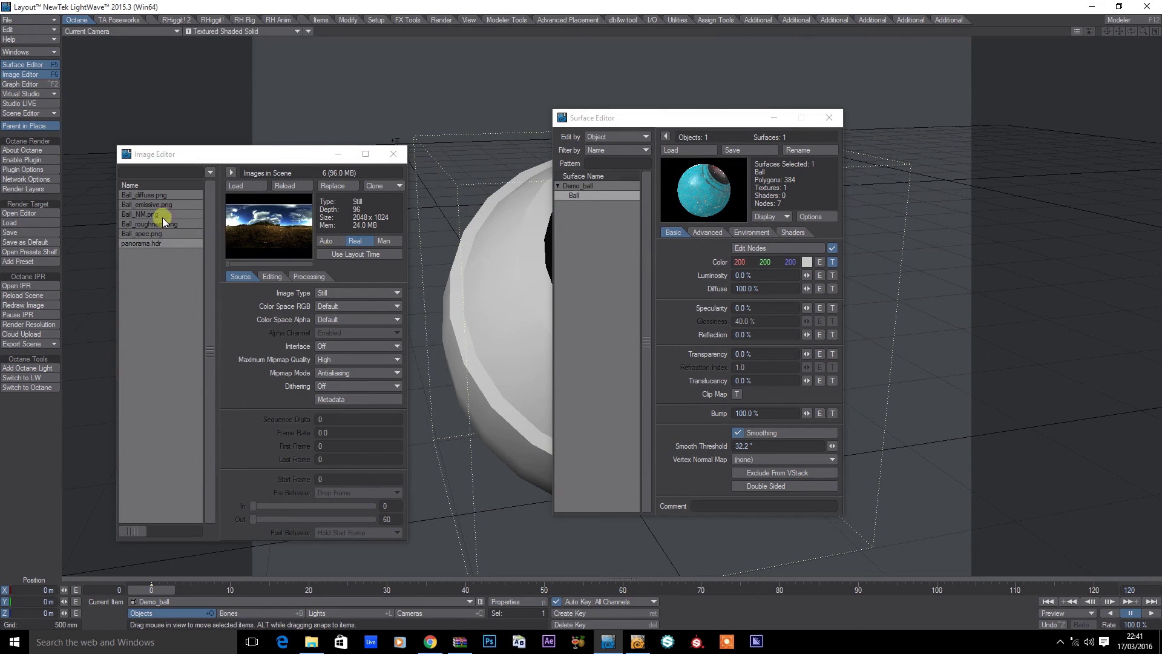
Start the Octane IPR preview, then open the render target's PostProcessing camera settings.
click(20, 286)
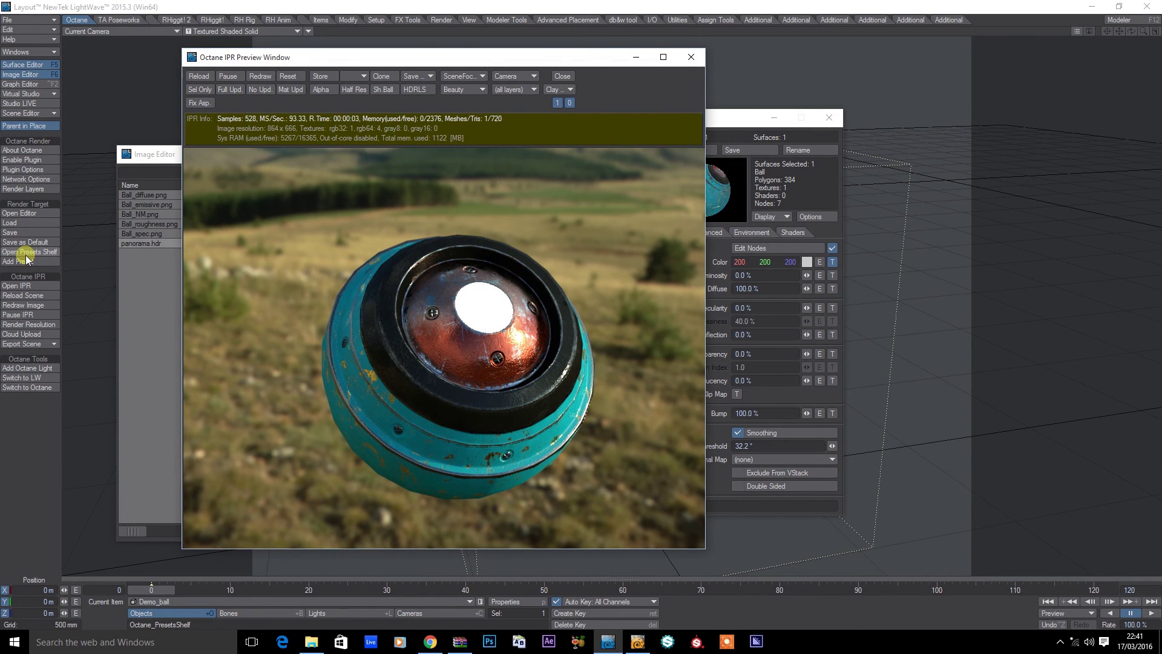
click(19, 213)
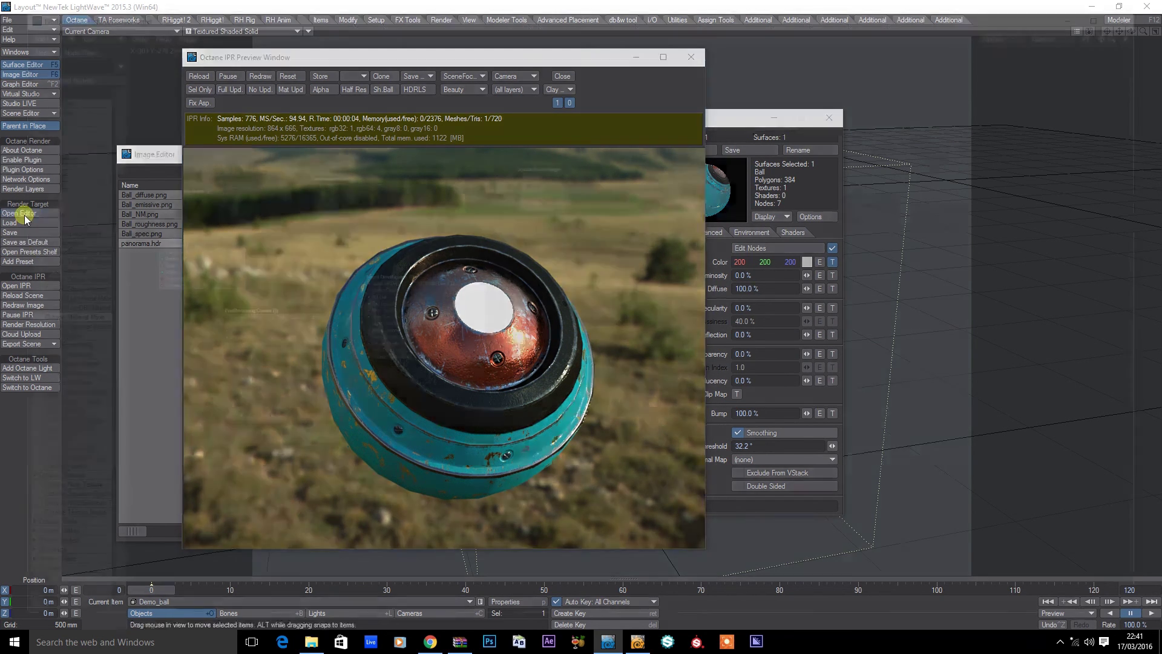
double_click(257, 320)
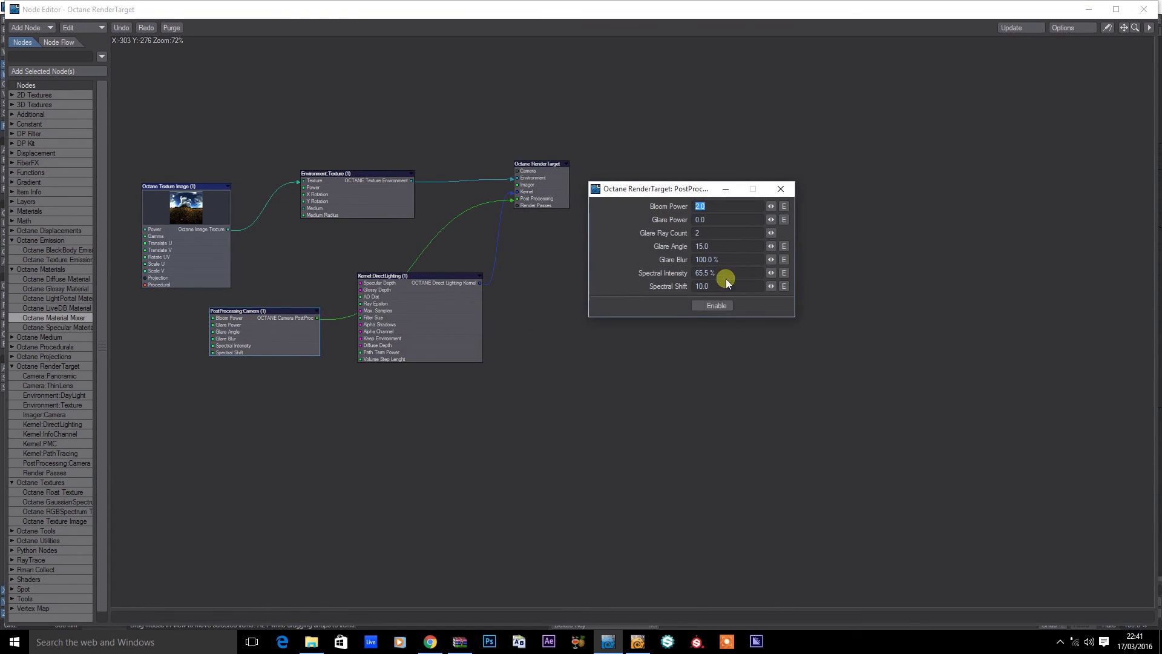
Enable post-processing and the kernel's Alpha Channel, then close the node graph and move the preview right.
click(706, 303)
double_click(460, 295)
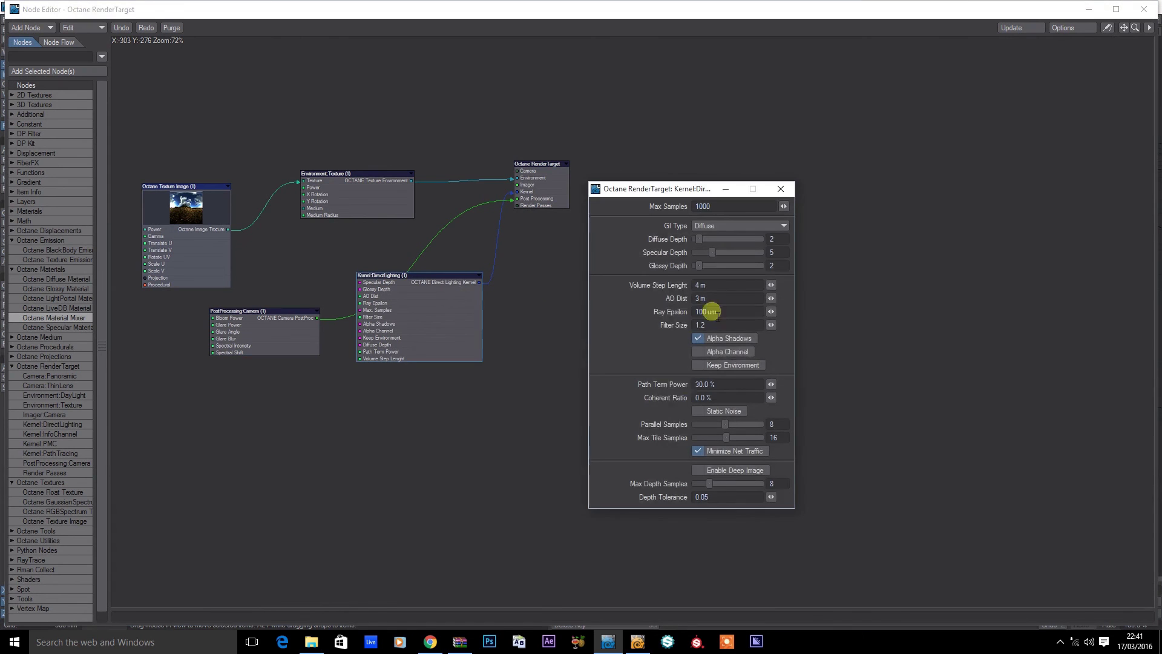
click(713, 340)
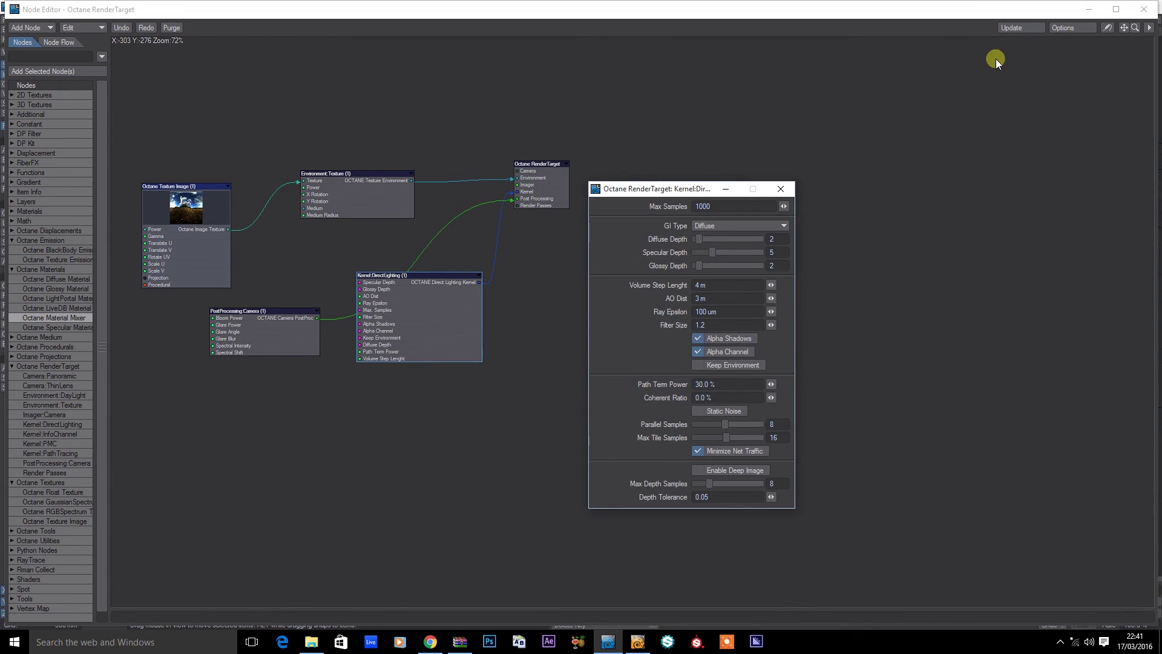
click(1144, 9)
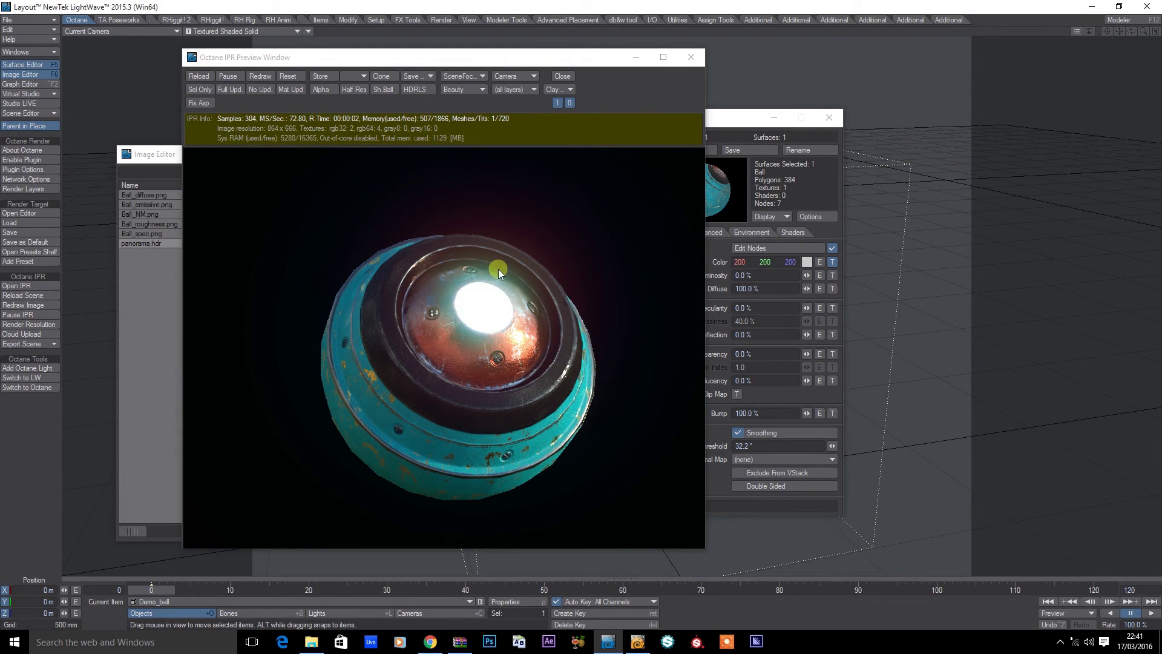
drag(546, 51, 900, 60)
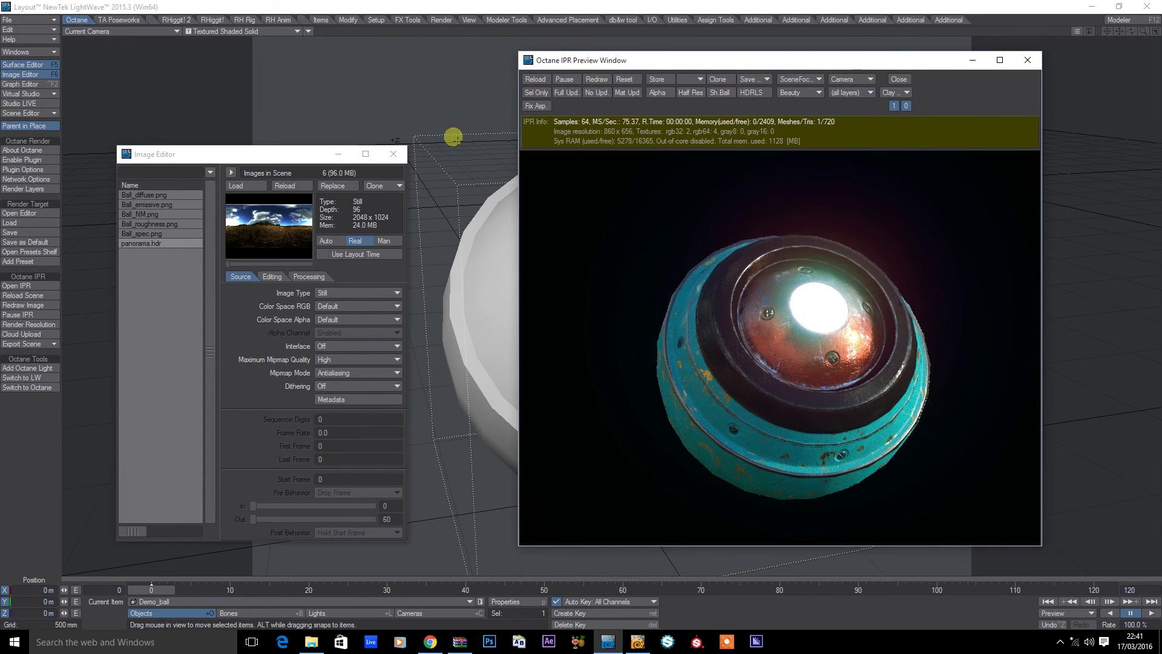